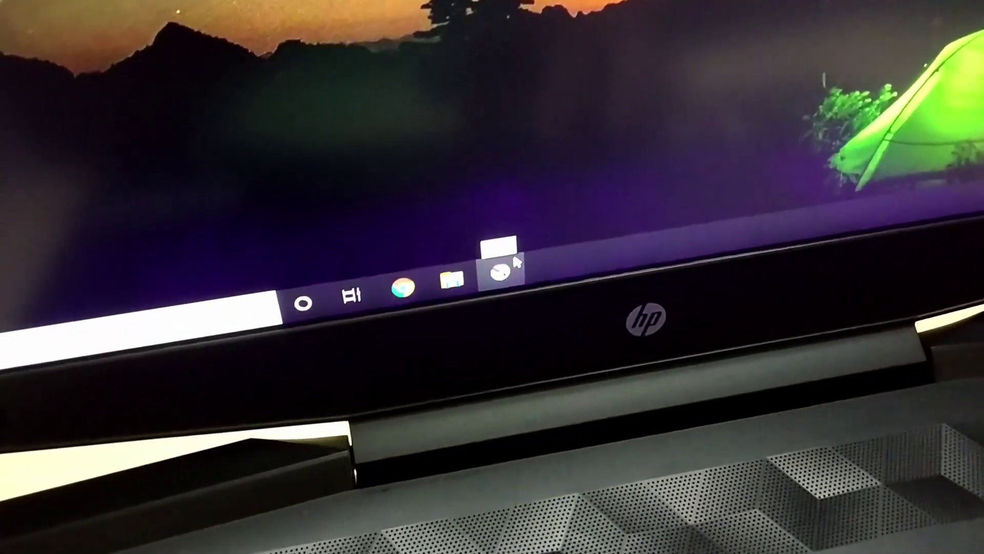
- Launch Krita from the taskbar and wait for its welcome screen with recent documents
click(514, 259)
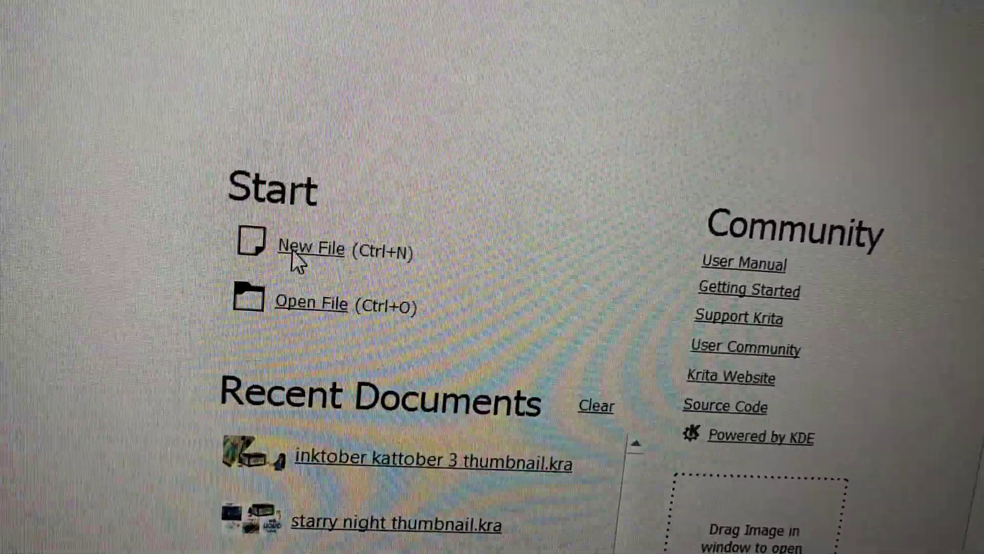
- Create a new blank 1280×1280 px RGB/Alpha document
click(297, 253)
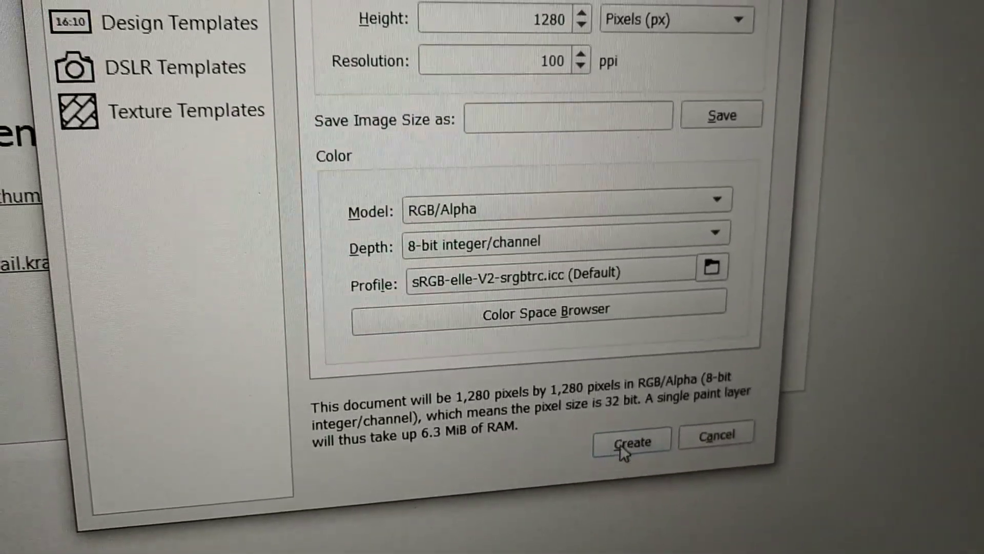
click(626, 446)
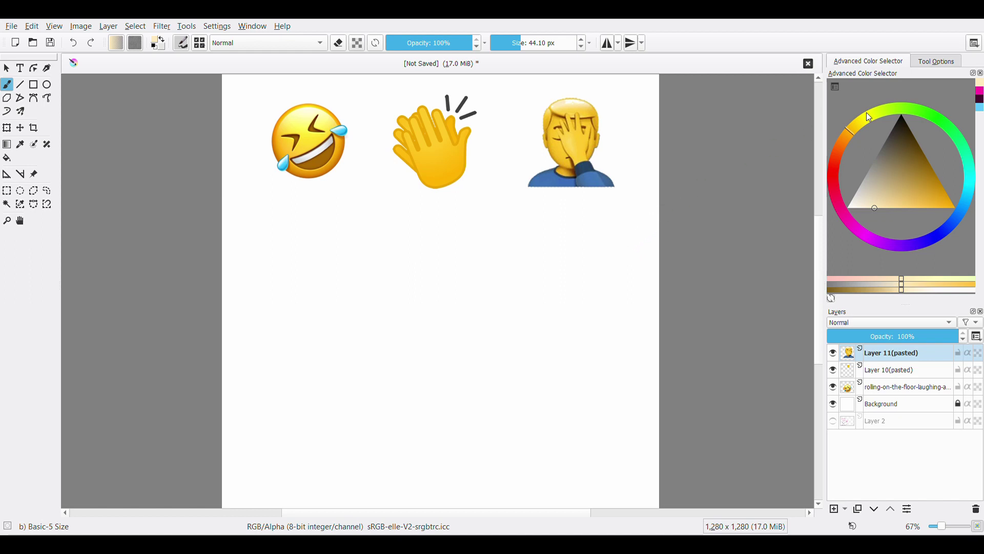
- Enlarge the laughing face at canvas centre and place shrunken clapping-hands copy over its mouth
drag(463, 395, 707, 320)
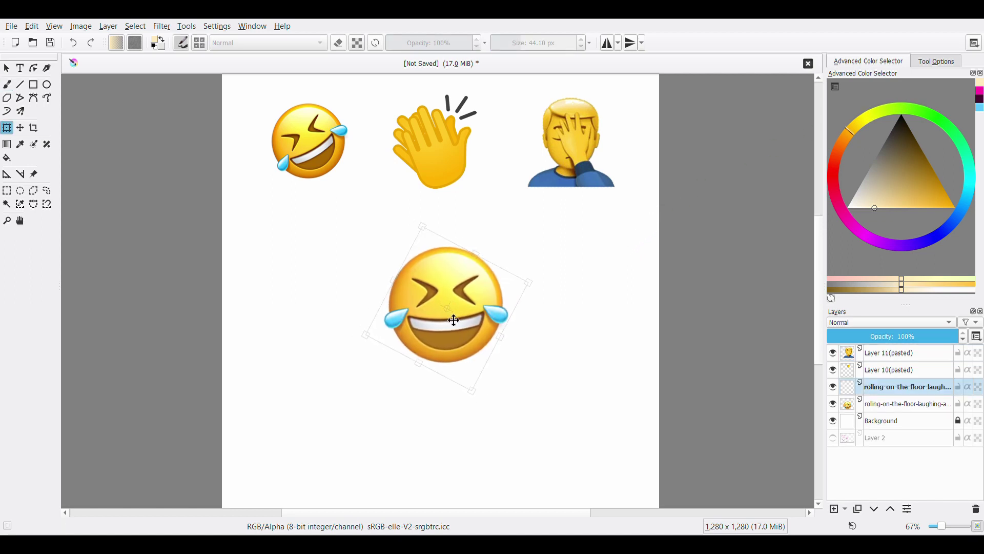
key(Escape)
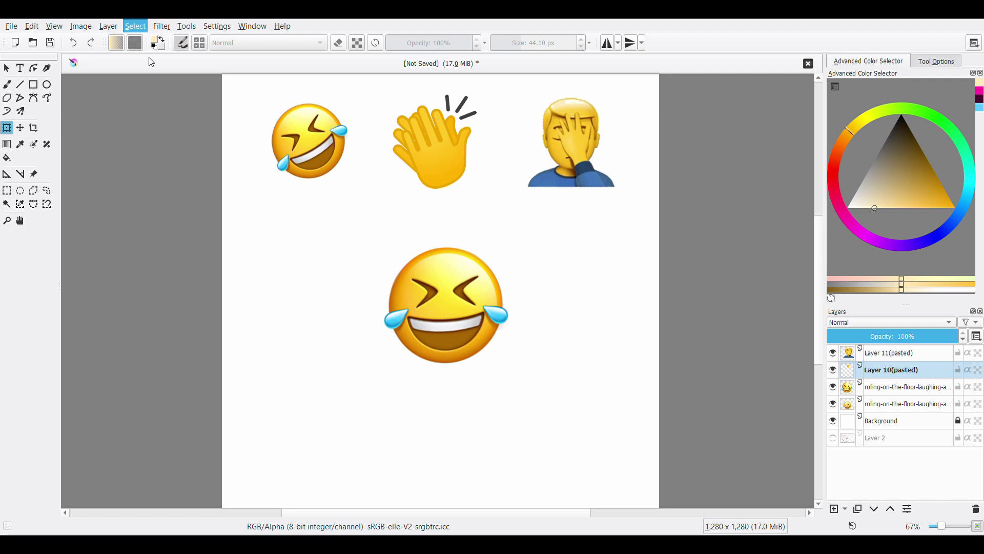
key(ctrl+j)
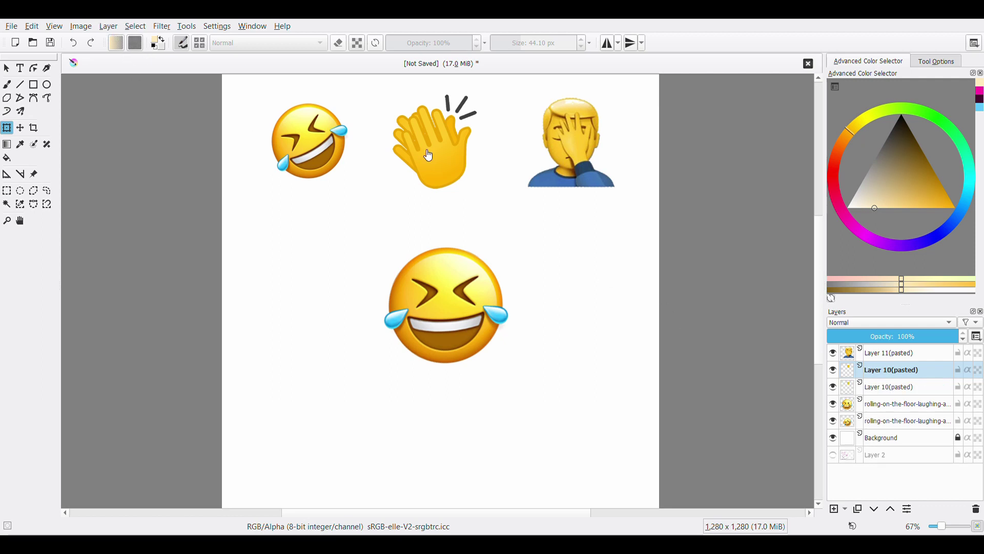
drag(429, 155, 446, 330)
mouse_move(487, 302)
mouse_down()
mouse_move(476, 357)
mouse_move(451, 367)
mouse_up()
drag(487, 400, 462, 378)
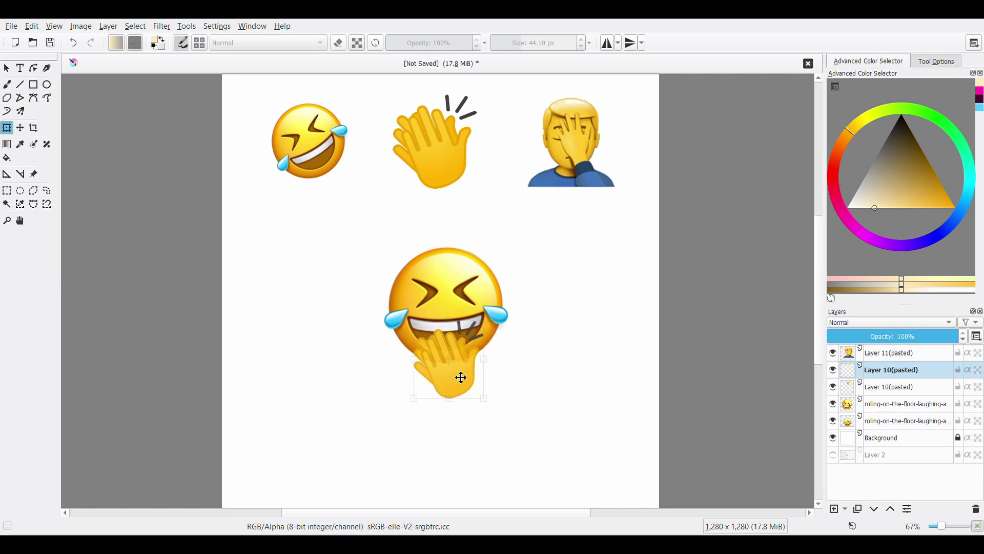
- Paste the facepalm figure's blue shoulders and stretch them wider beneath the laughing face
key(ctrl+v)
mouse_move(576, 253)
mouse_down()
mouse_move(506, 375)
mouse_move(440, 386)
mouse_up()
mouse_move(478, 358)
mouse_down()
mouse_move(594, 326)
mouse_move(479, 405)
mouse_up()
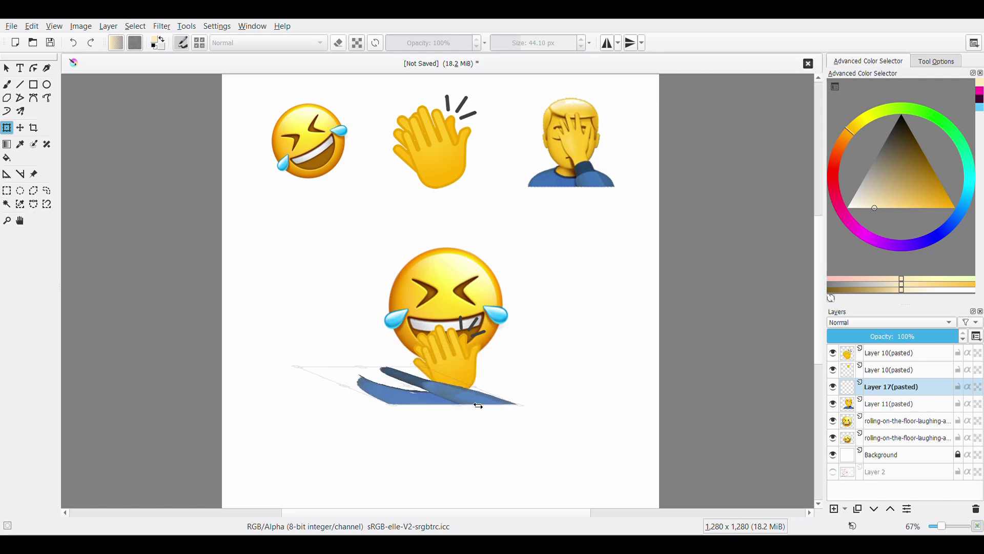
key(ctrl+z)
key(ctrl+shift+z)
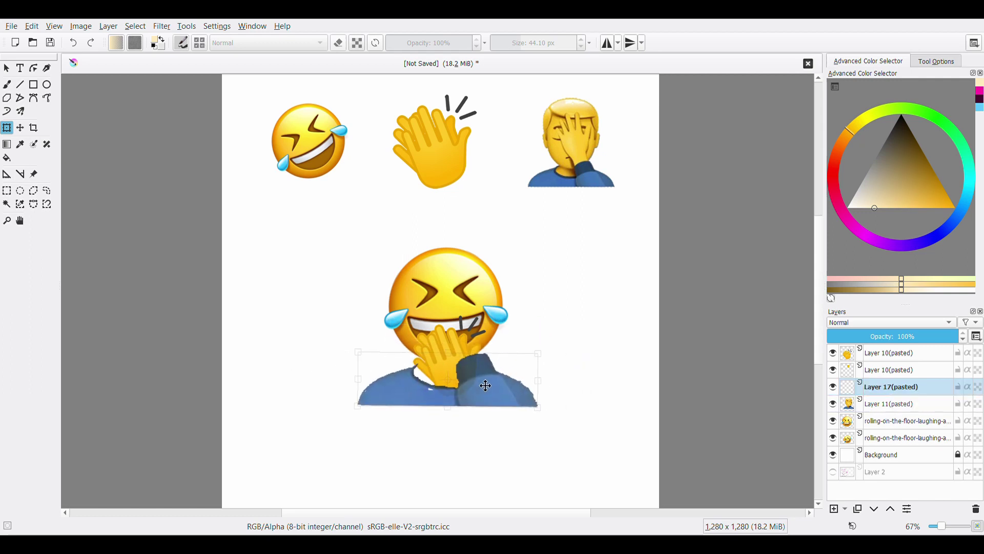
key(Return)
- Freehand-select the raised blue arm on the shoulders and paste it onto its own layer
key(plus)
key(plus)
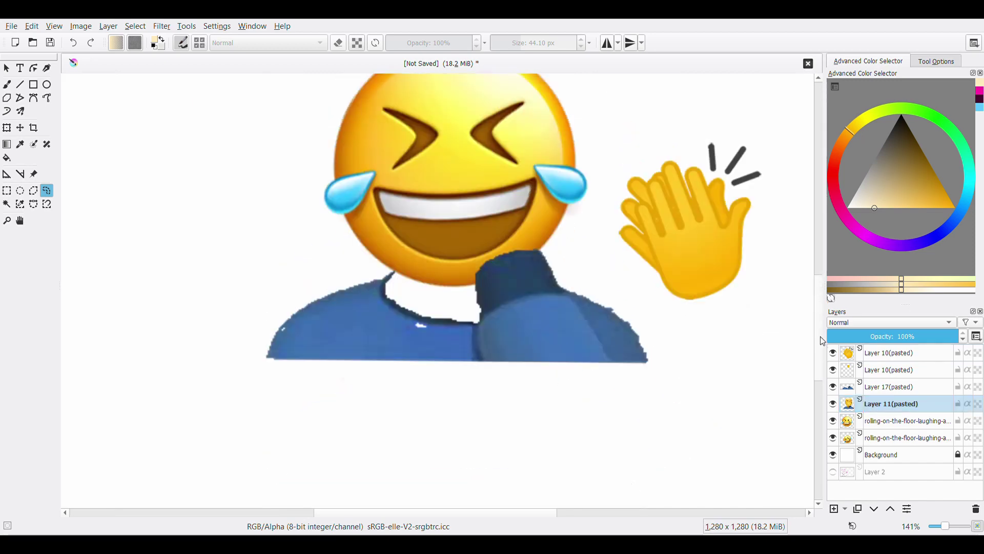
key(plus)
drag(506, 405, 493, 361)
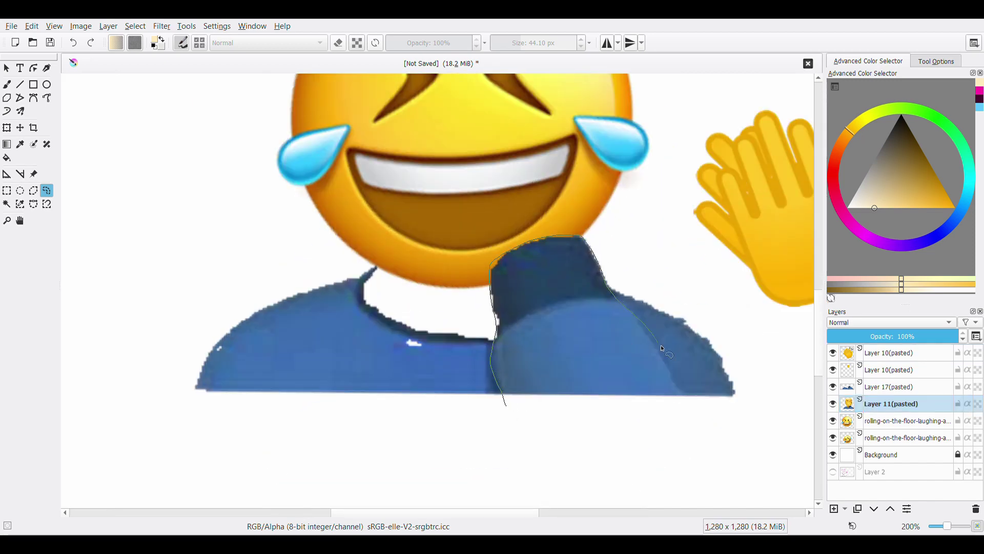
key(Page_Up)
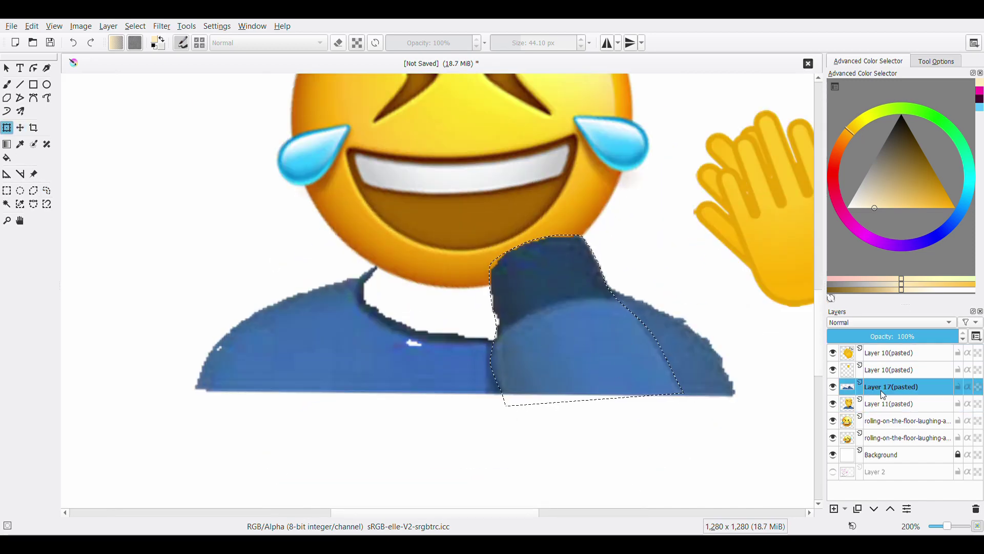
key(ctrl+t)
key(Escape)
key(Page_Up)
key(Page_Up)
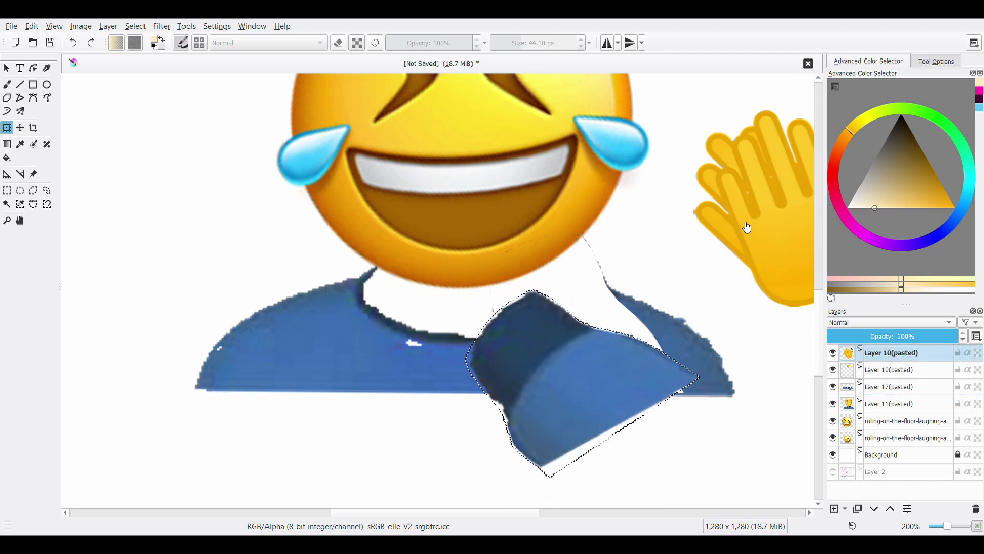
click(880, 413)
key(Page_Up)
key(ctrl+c)
key(ctrl+v)
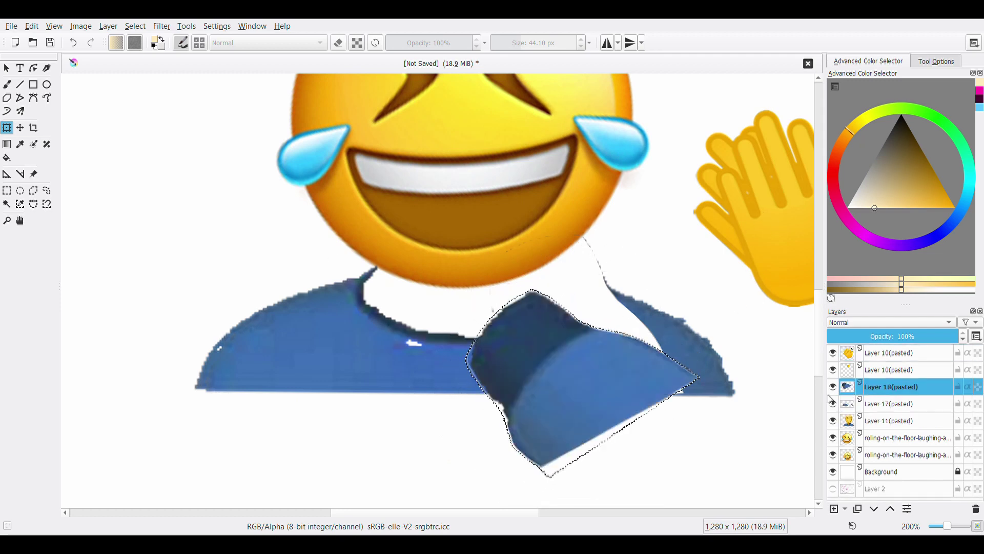
key(Page_Up)
key(Page_Up)
key(ctrl+shift+a)
- Move, rotate and enlarge the clapping hand so it covers the face's mouth
drag(791, 202, 477, 241)
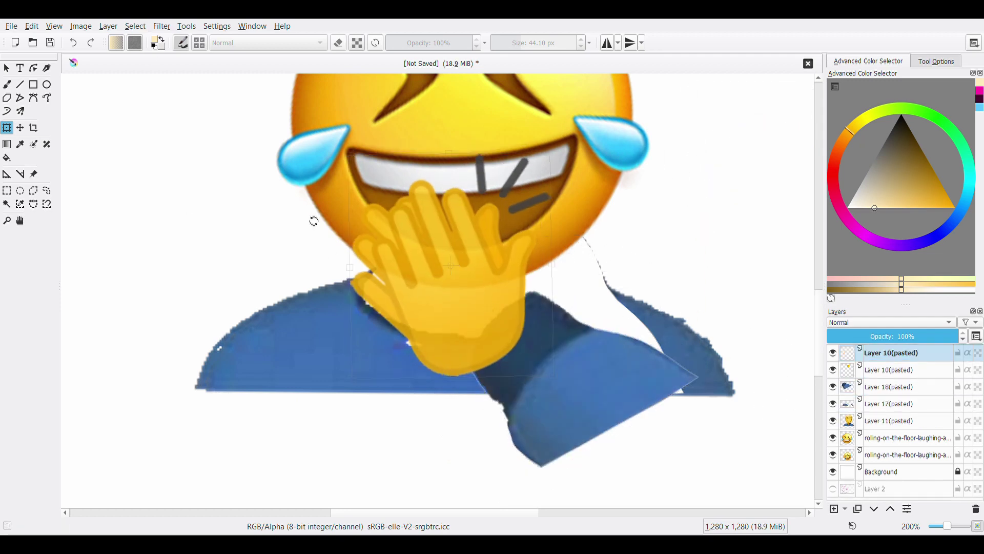
drag(314, 220, 382, 398)
drag(463, 268, 486, 298)
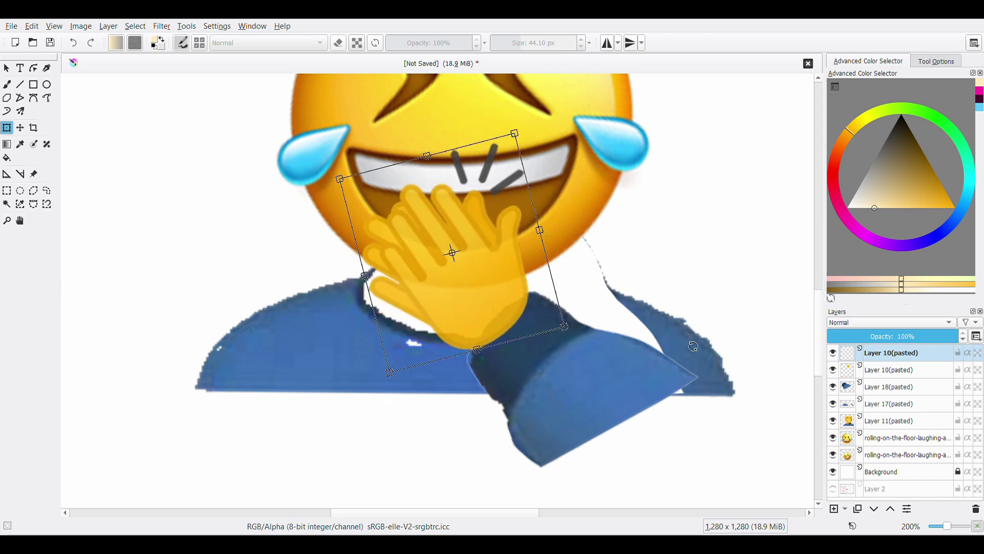
key(Return)
- Scale the blue forearm slightly and set it beneath the hand, raised to the top
key(Page_Down)
key(Page_Down)
drag(564, 374, 554, 362)
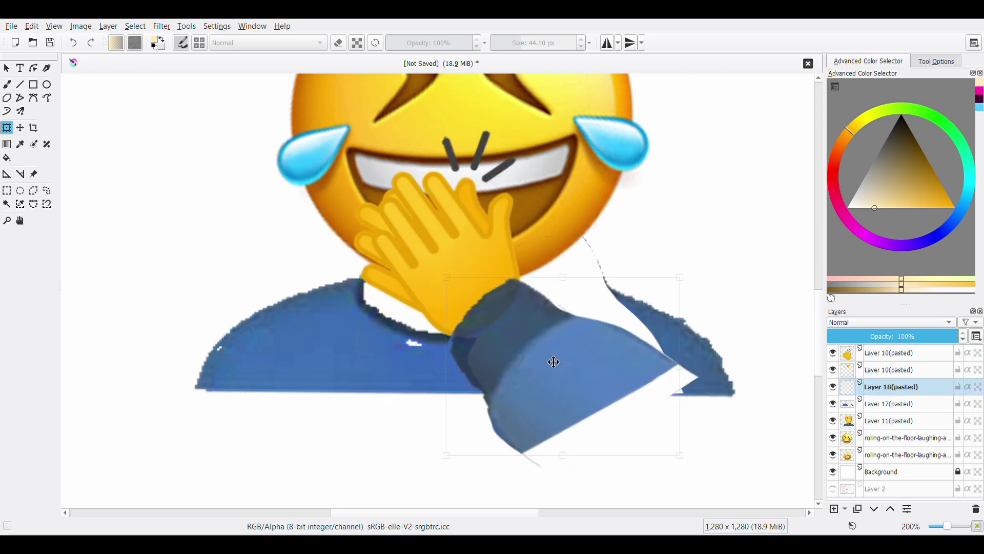
drag(693, 273, 683, 290)
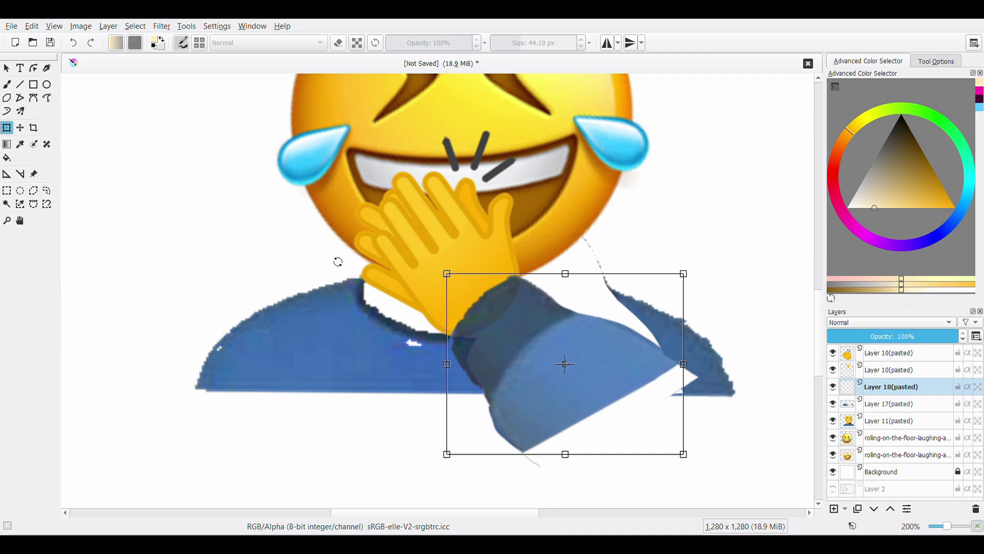
key(Return)
key(ctrl+Page_Up)
key(ctrl+Page_Up)
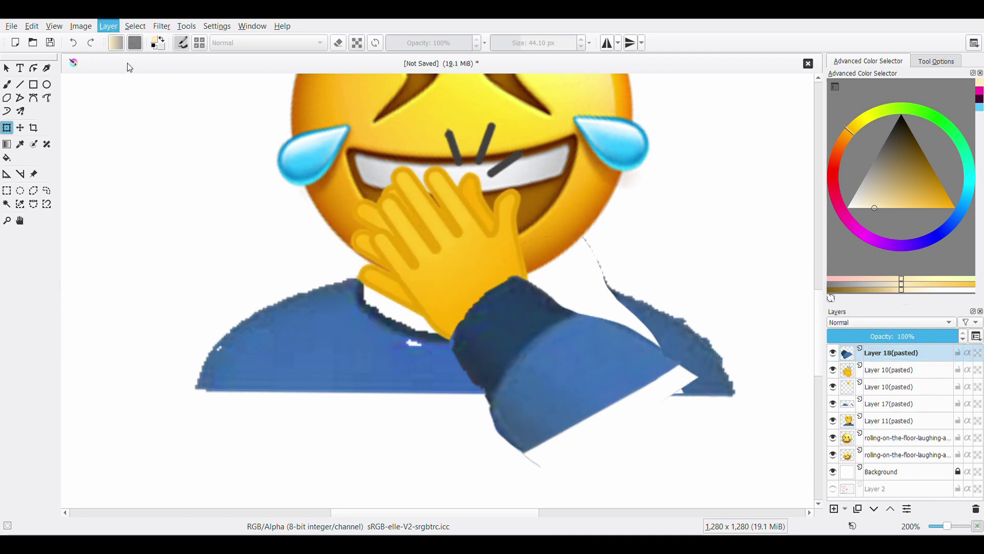
- Duplicate the forearm and rotate the copy onto the left shoulder
key(ctrl+j)
mouse_move(566, 364)
mouse_down()
mouse_move(275, 263)
mouse_move(217, 297)
mouse_up()
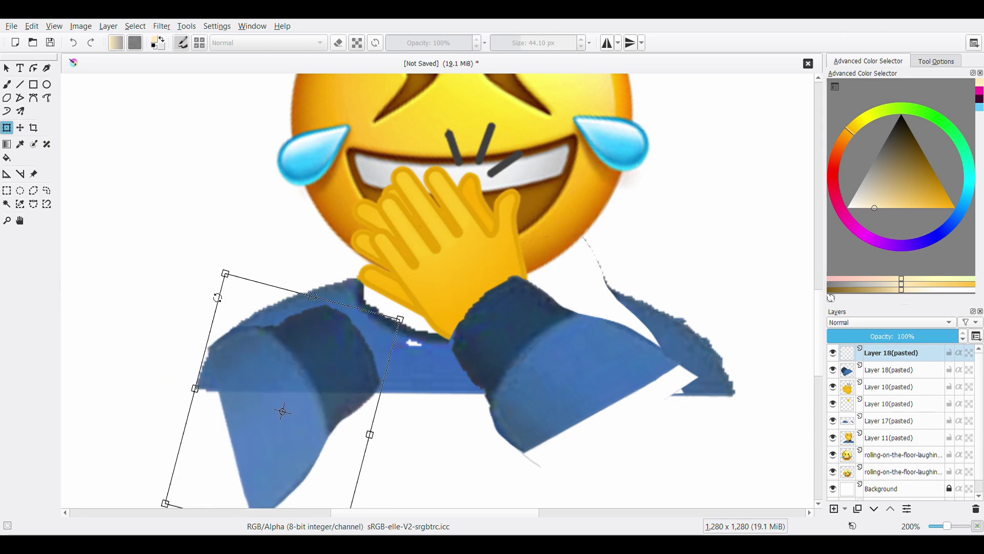
mouse_move(282, 411)
mouse_down()
mouse_move(407, 371)
mouse_move(441, 374)
mouse_up()
- Apply the copied arm and paint sampled shoulder blue over the jagged shoulder edge
key(Return)
click(889, 420)
key(b)
scroll(452, 505, up, 2)
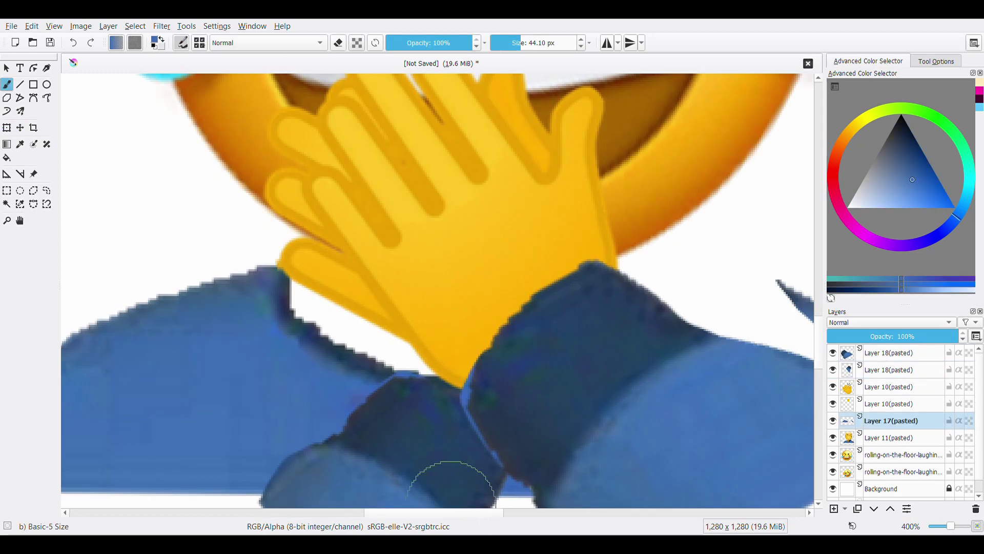
scroll(410, 404, left, 5)
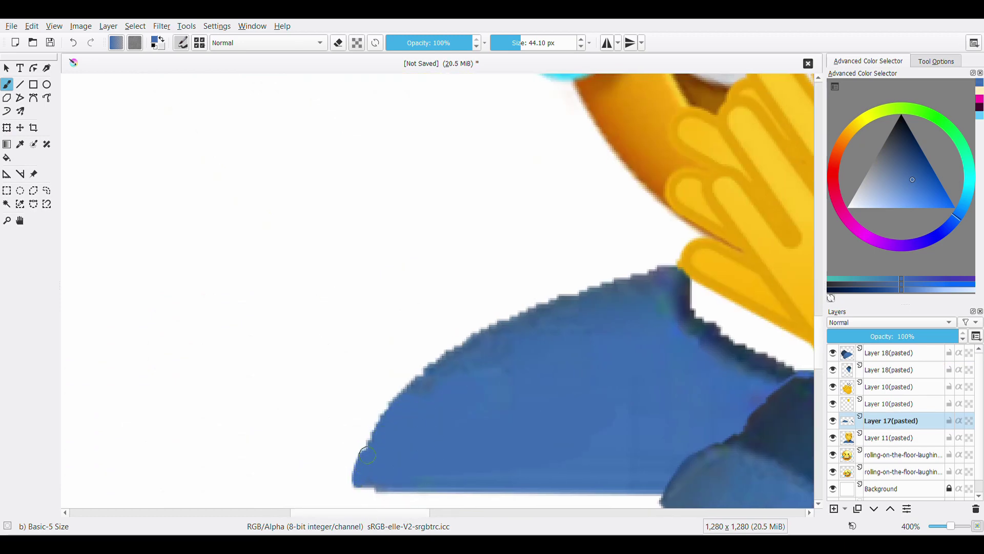
ctrl+click(519, 336)
mouse_move(476, 358)
mouse_down()
mouse_move(562, 297)
mouse_move(661, 272)
mouse_up()
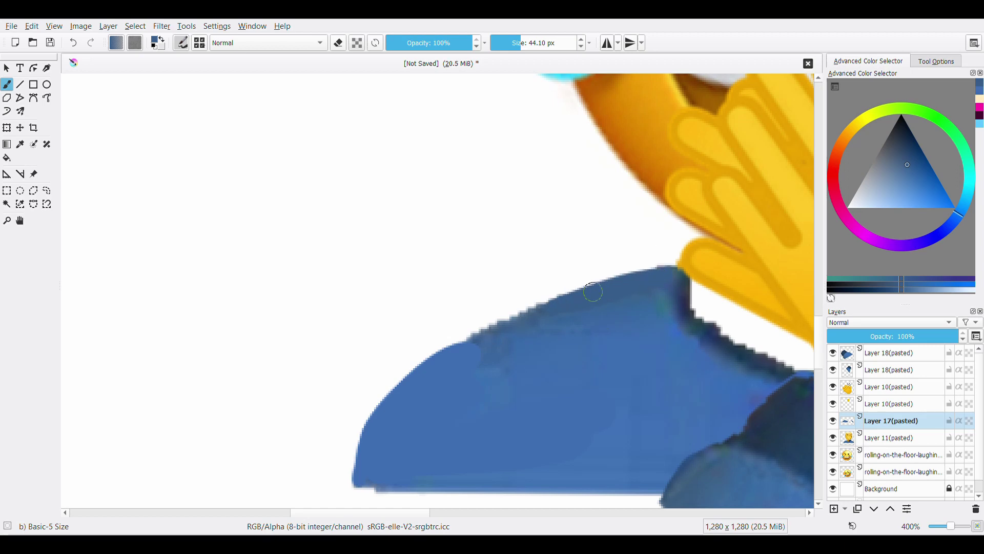
- Smooth the dark streaks and top edge of the shoulder with a small soft airbrush
click(21, 144)
click(529, 334)
key(b)
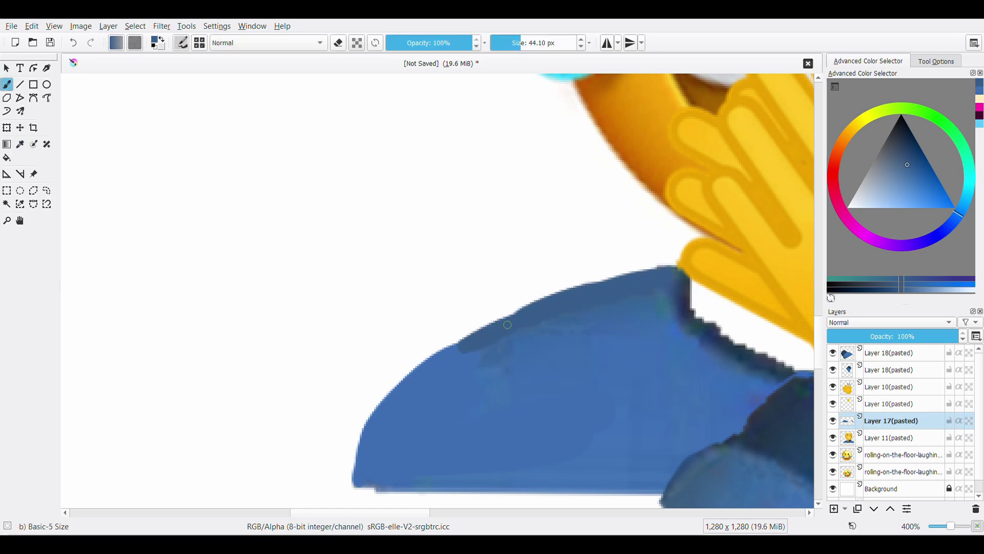
key(slash)
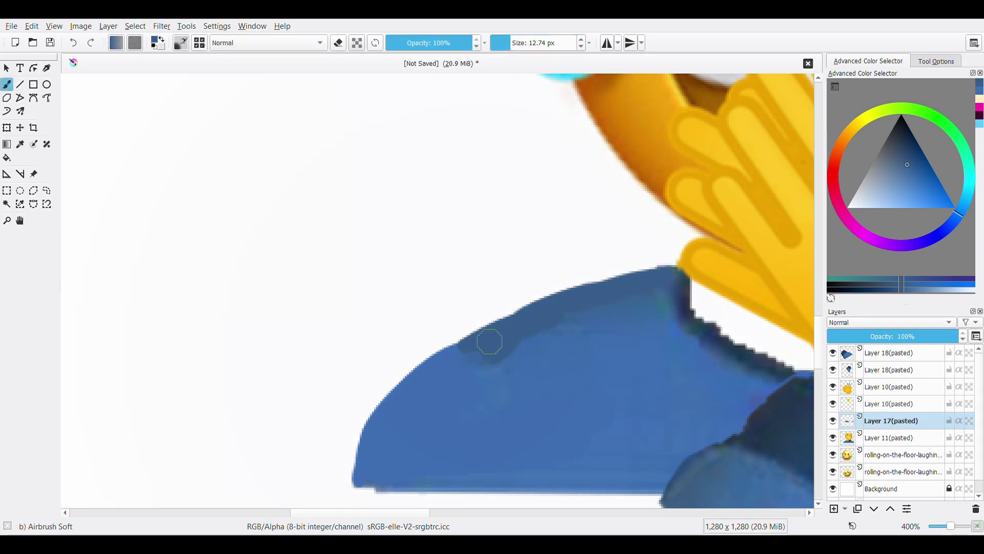
click(514, 43)
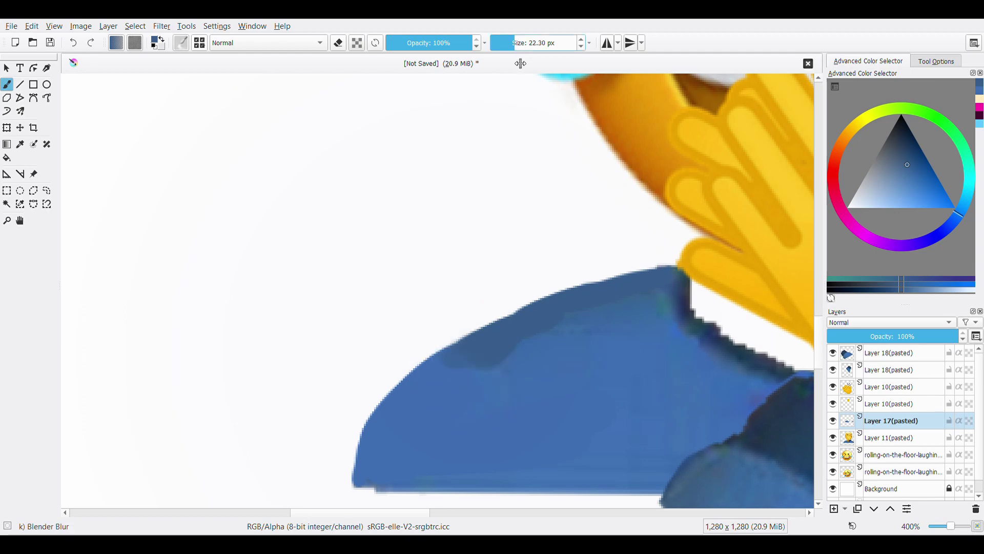
drag(663, 310, 736, 368)
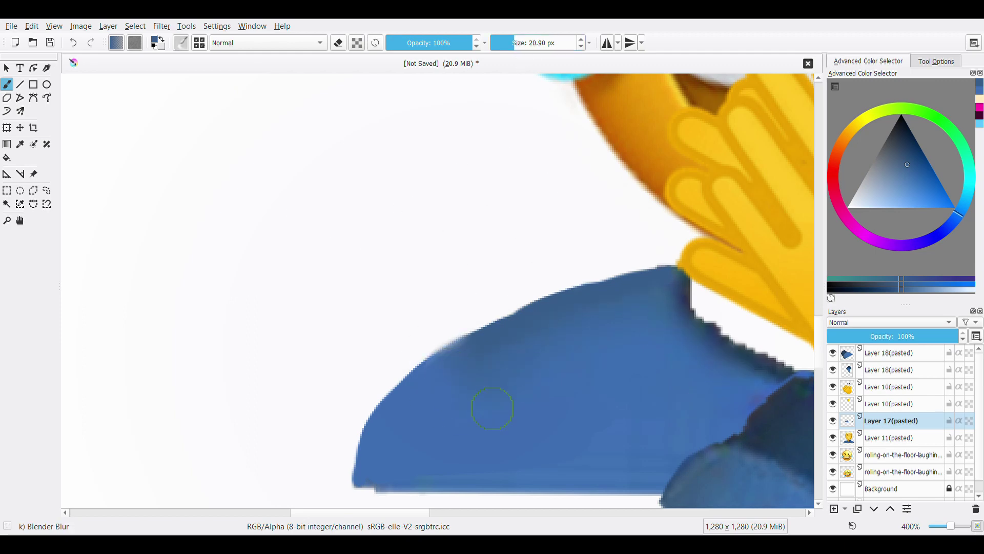
drag(487, 338, 451, 334)
- Smooth the shoulder edge near the hand and undo a stray dark blue dab
key(slash)
key(minus)
drag(323, 292, 428, 349)
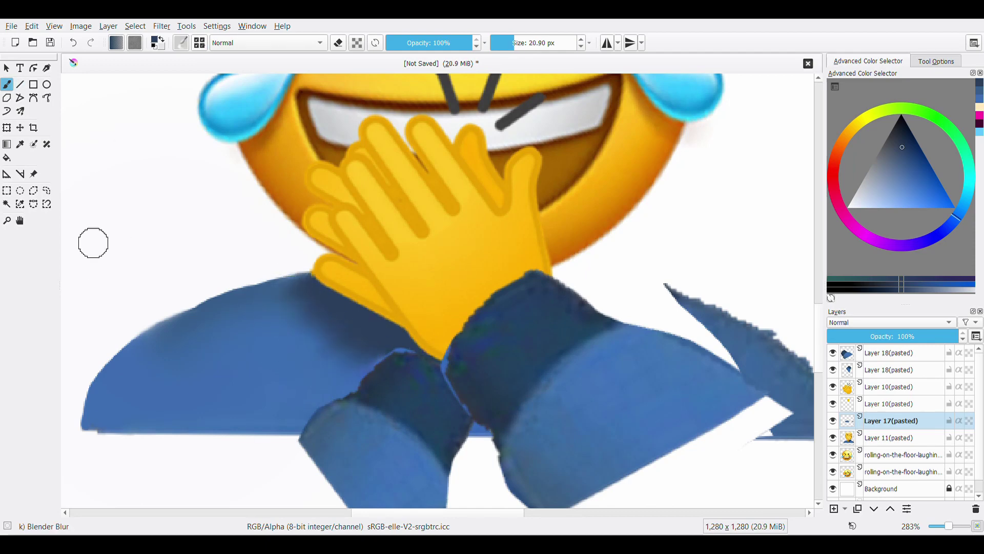
key(minus)
key(minus)
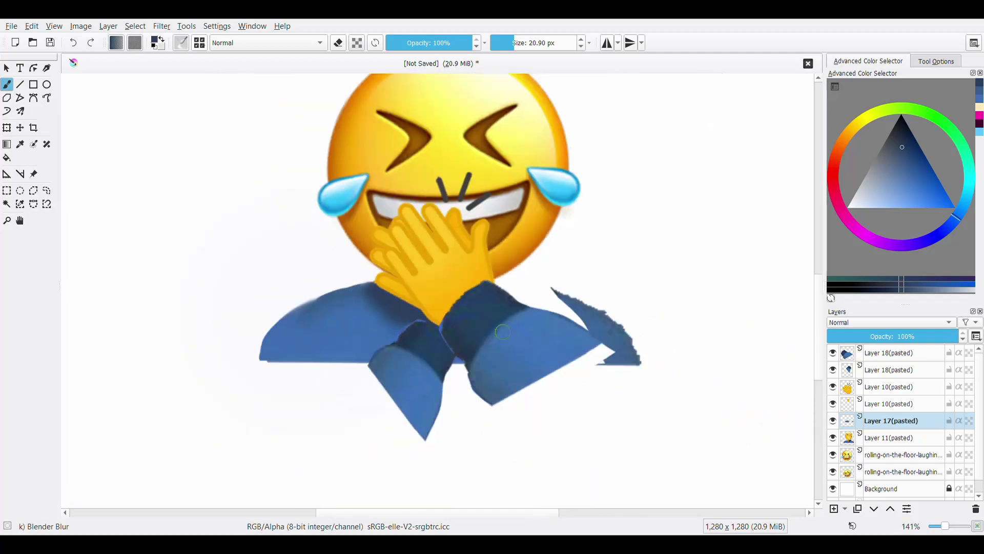
drag(393, 515, 426, 515)
click(420, 292)
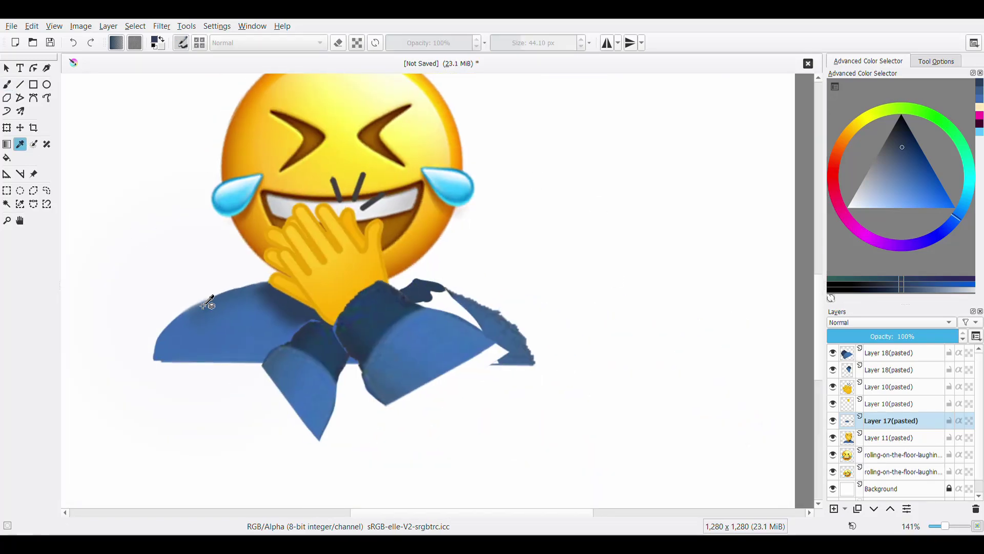
key(ctrl+z)
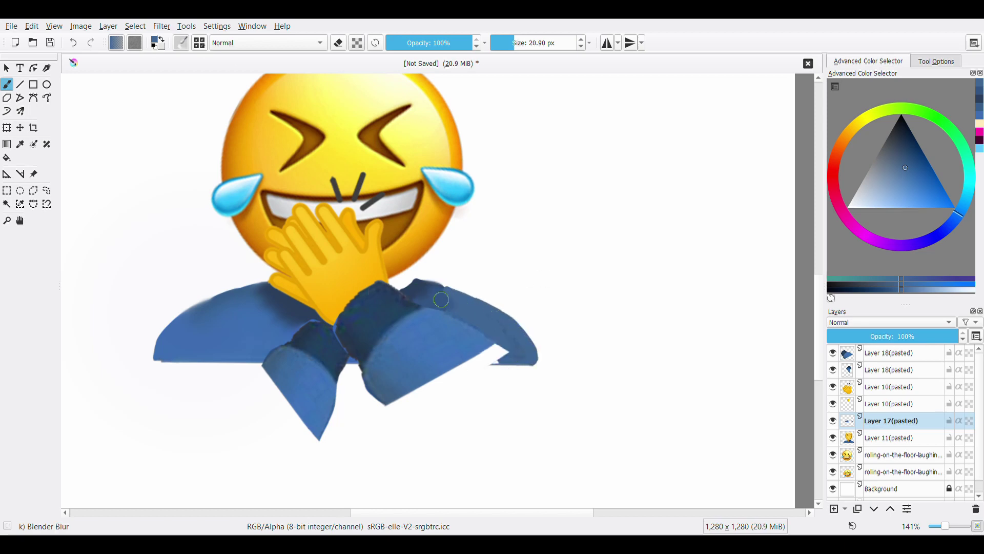
- Add a neck layer, sample face yellow and shirt blue, and touch up the body's white notch
key(Insert)
click(393, 267)
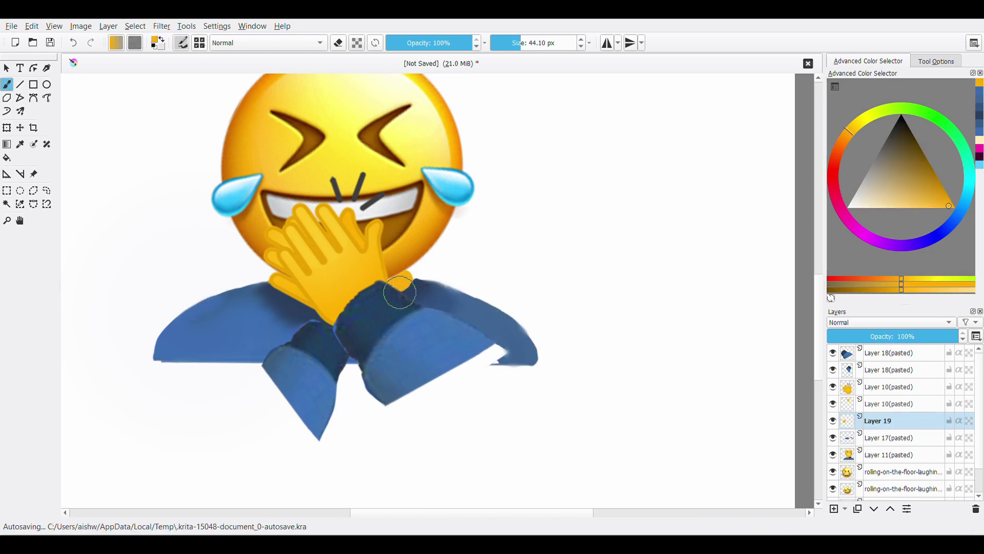
scroll(393, 267, up, 1)
key(ctrl+Page_Down)
key(ctrl+Page_Down)
key(ctrl+Page_Down)
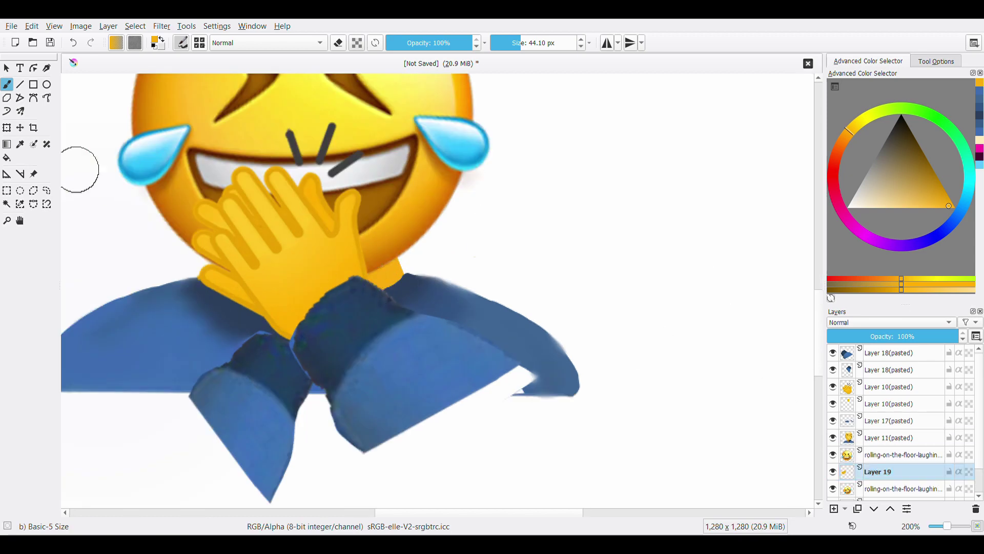
key(1)
click(20, 144)
click(872, 367)
click(471, 336)
key(b)
drag(461, 335, 487, 338)
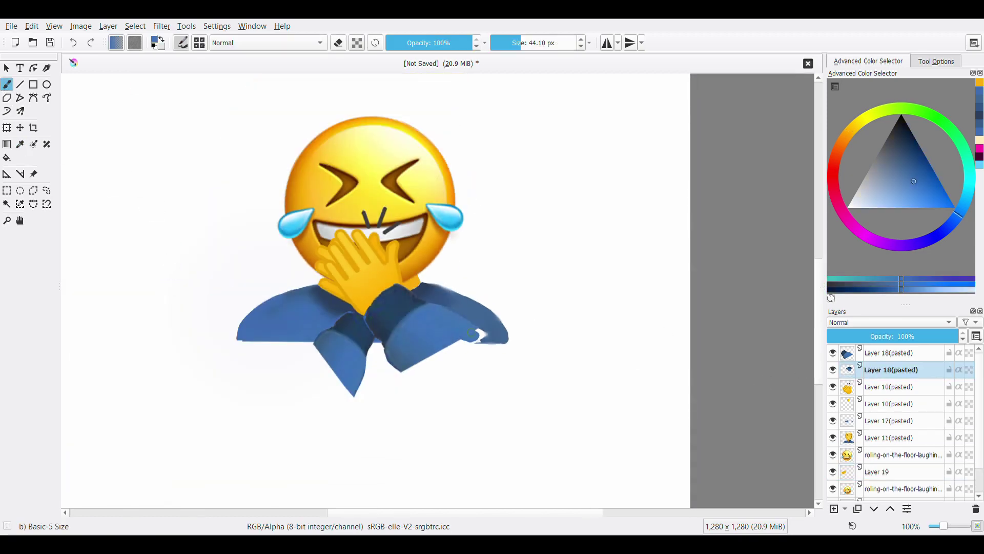
key(plus)
key(ctrl+z)
key(ctrl+z)
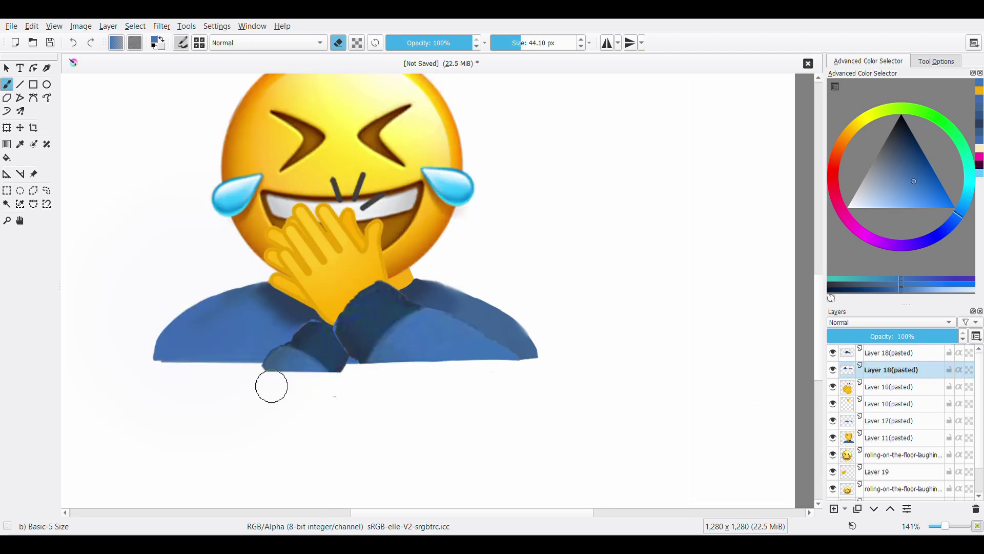
- Skew, rotate and stretch the blue body wider and lower into a flat-bottomed shirt
key(ctrl+t)
mouse_move(264, 314)
mouse_down()
mouse_move(269, 336)
mouse_move(680, 402)
mouse_up()
mouse_move(620, 405)
mouse_down()
mouse_move(630, 447)
mouse_move(654, 422)
mouse_move(575, 406)
mouse_up()
key(Return)
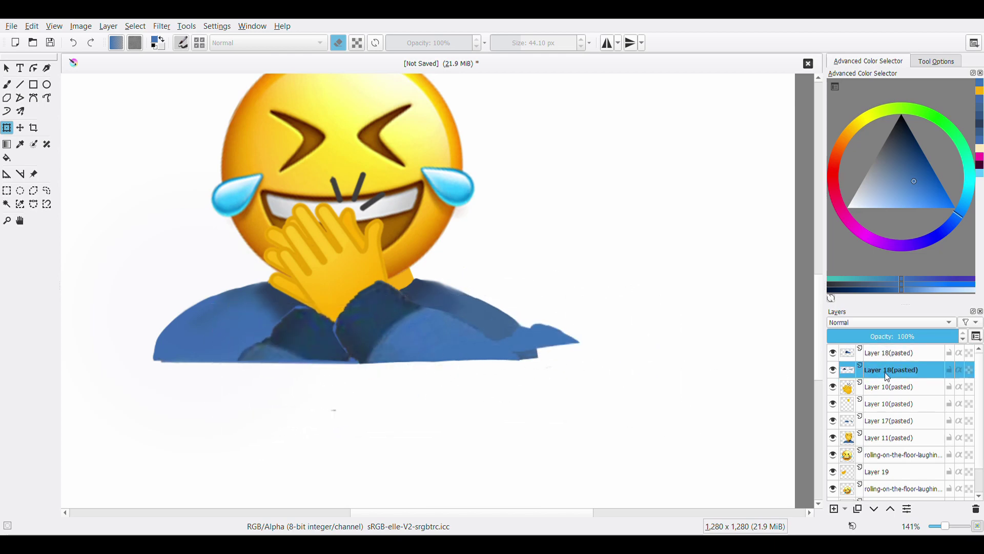
key(b)
drag(571, 340, 515, 334)
key(ctrl+z)
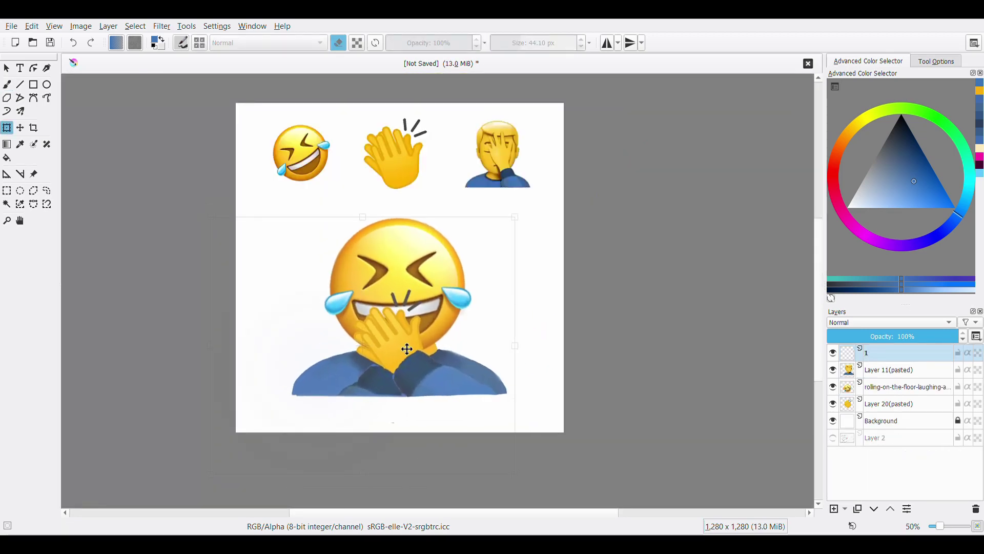
- Nudge the combined laughing emoji slightly right and apply a transform to it
drag(407, 349, 422, 348)
key(b)
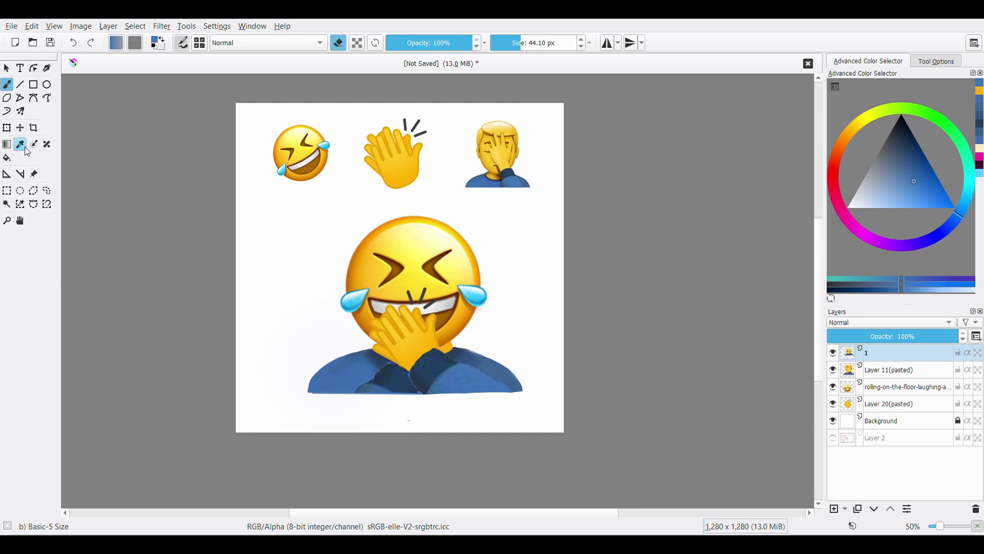
key(ctrl+t)
key(b)
- Shift the finished emoji slightly down and left with the Transform tool
click(7, 128)
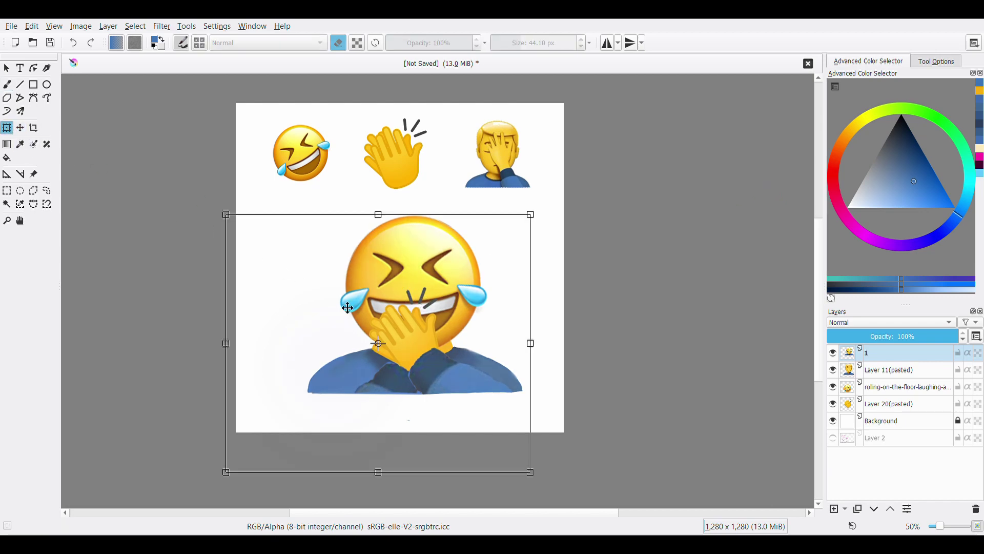
drag(383, 325, 383, 334)
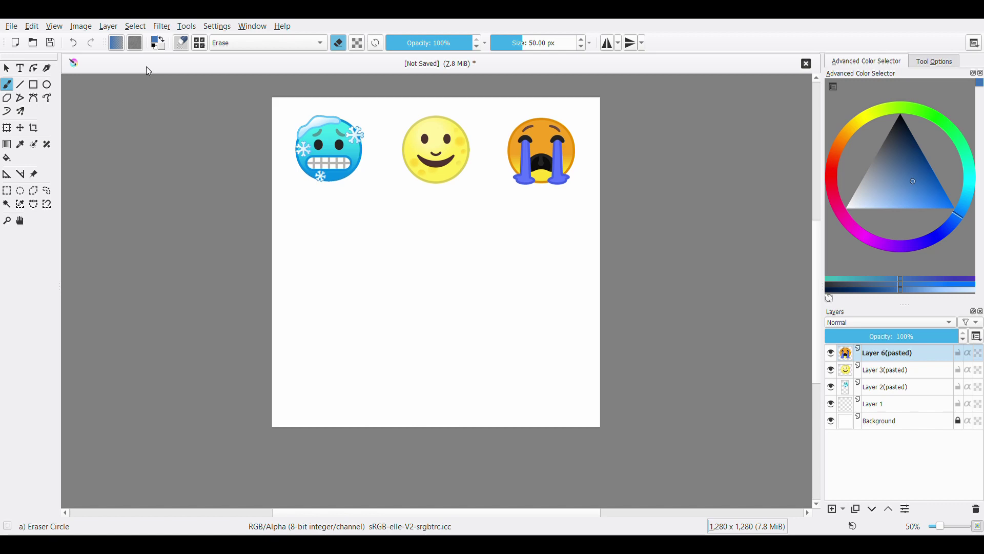
- Paste a copy of the crying face, then enlarge and centre it below the emoji row
key(ctrl+v)
key(ctrl+t)
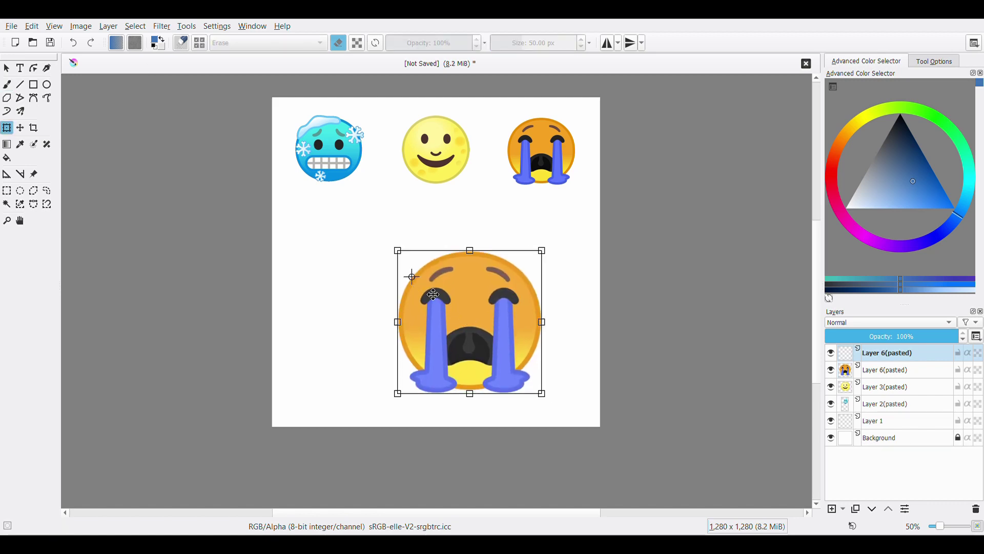
drag(467, 314, 435, 289)
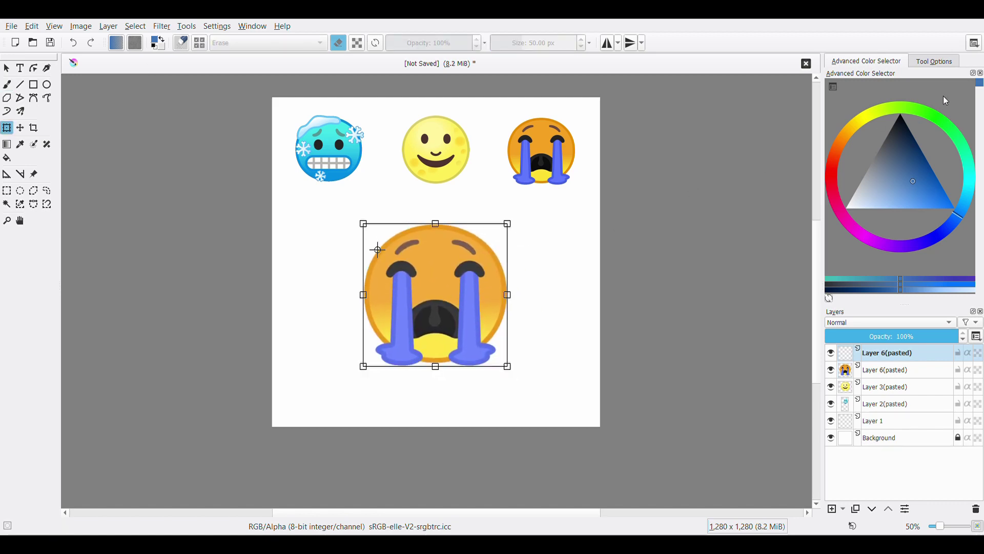
drag(476, 334, 486, 342)
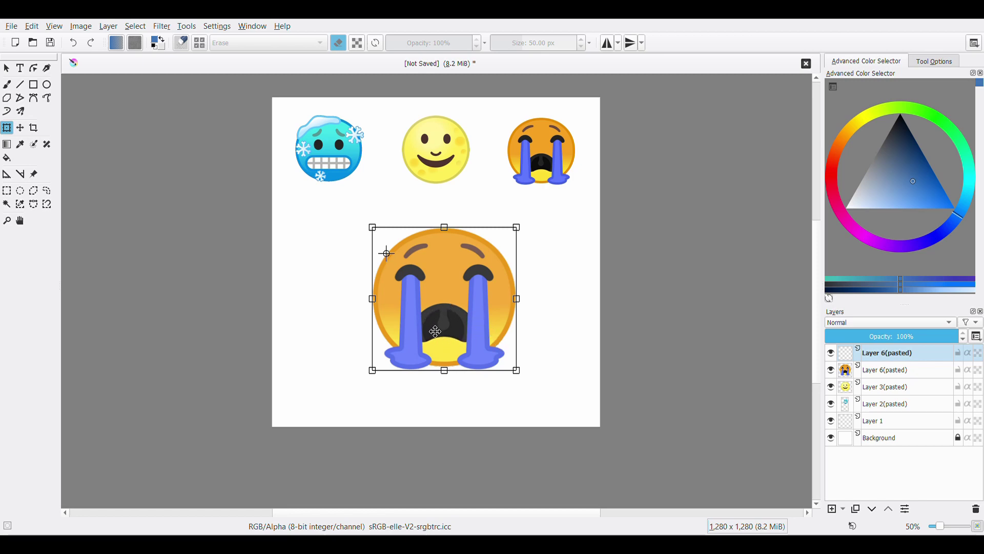
click(7, 85)
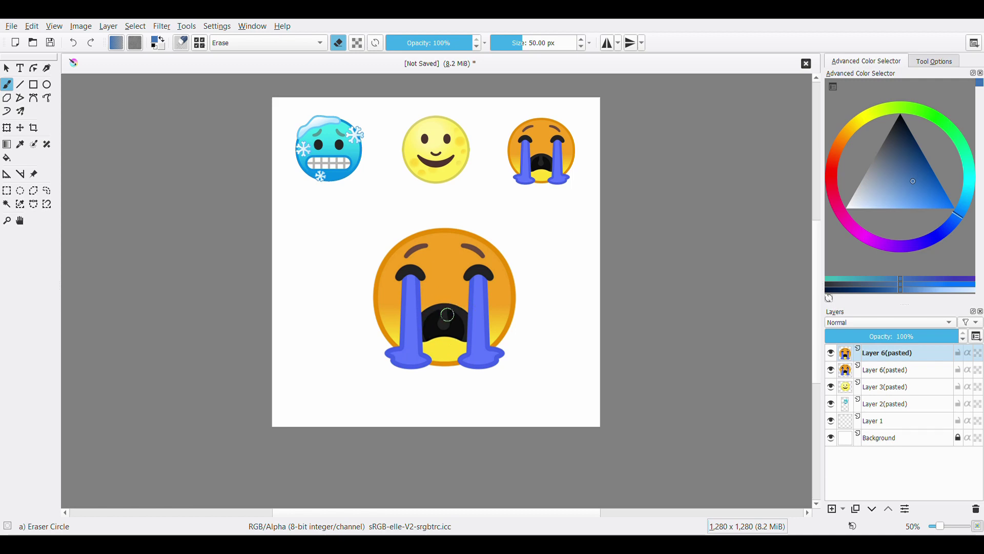
key(plus)
key(plus)
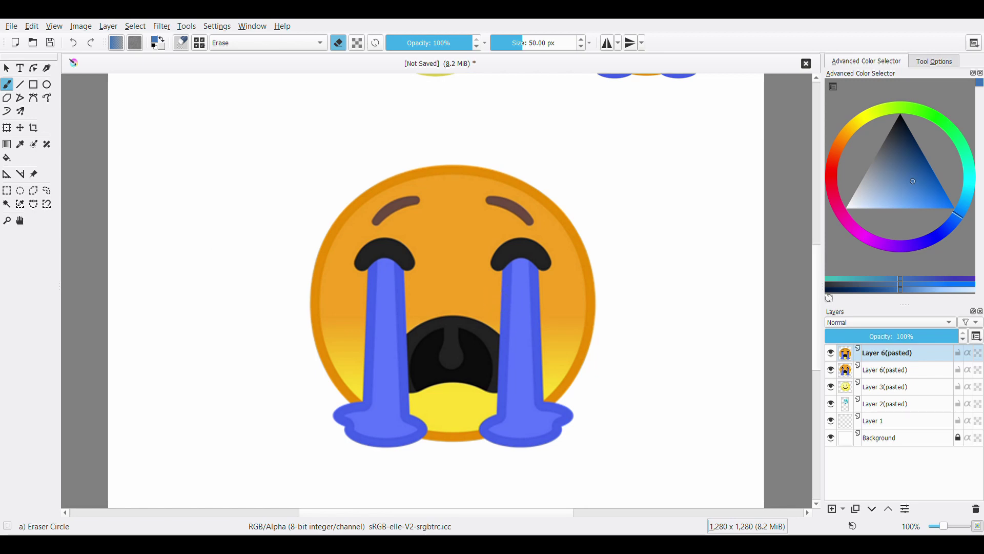
key(minus)
key(minus)
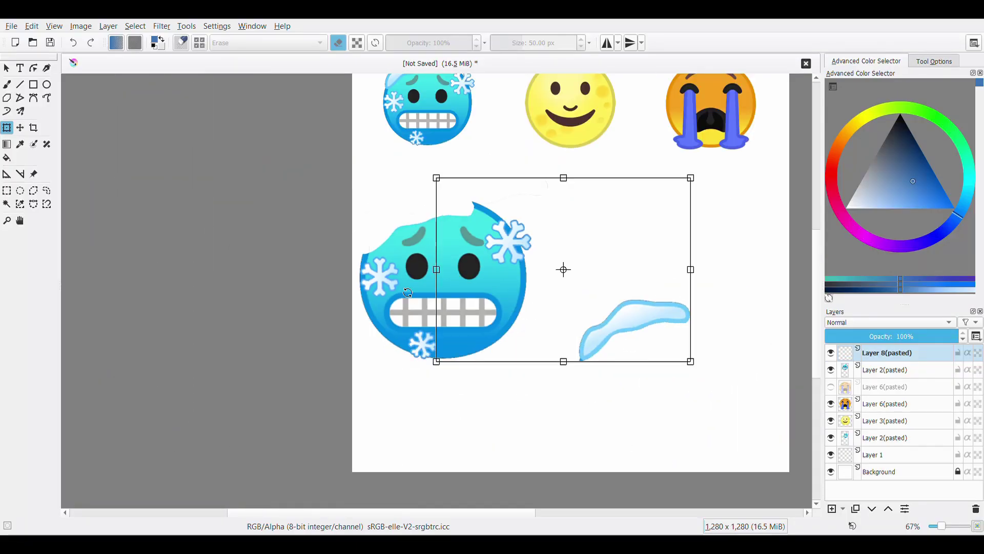
- Hide the freezing copy, show the crying face, and rotate the ice cap onto its forehead
click(831, 369)
click(831, 387)
click(886, 352)
mouse_move(692, 351)
mouse_down()
mouse_move(461, 182)
mouse_move(532, 221)
mouse_up()
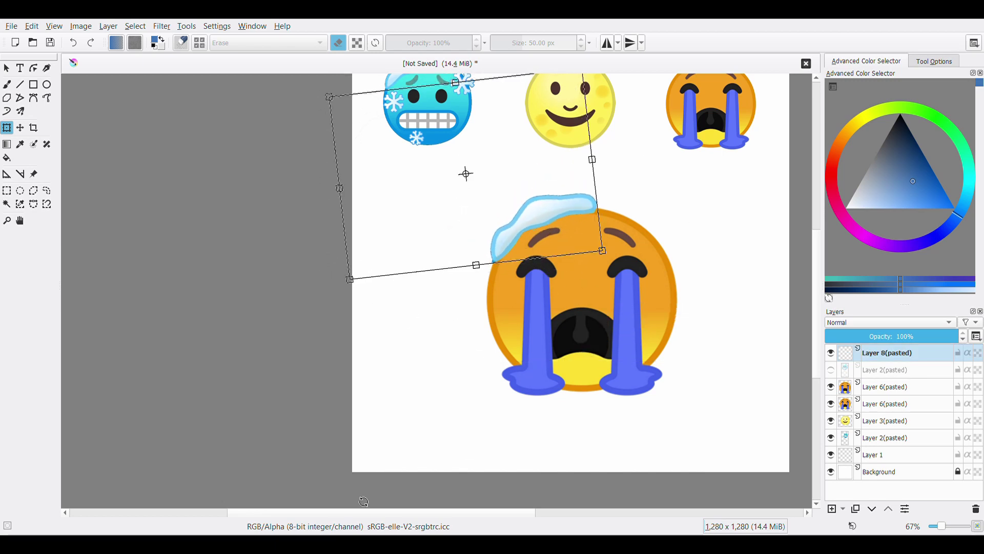
scroll(425, 362, right, 5)
drag(419, 294, 430, 223)
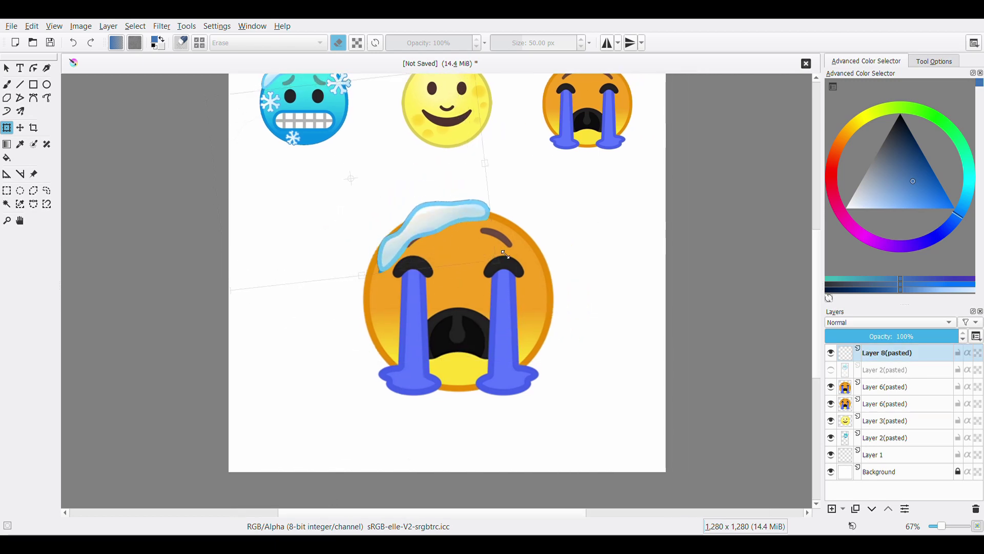
key(b)
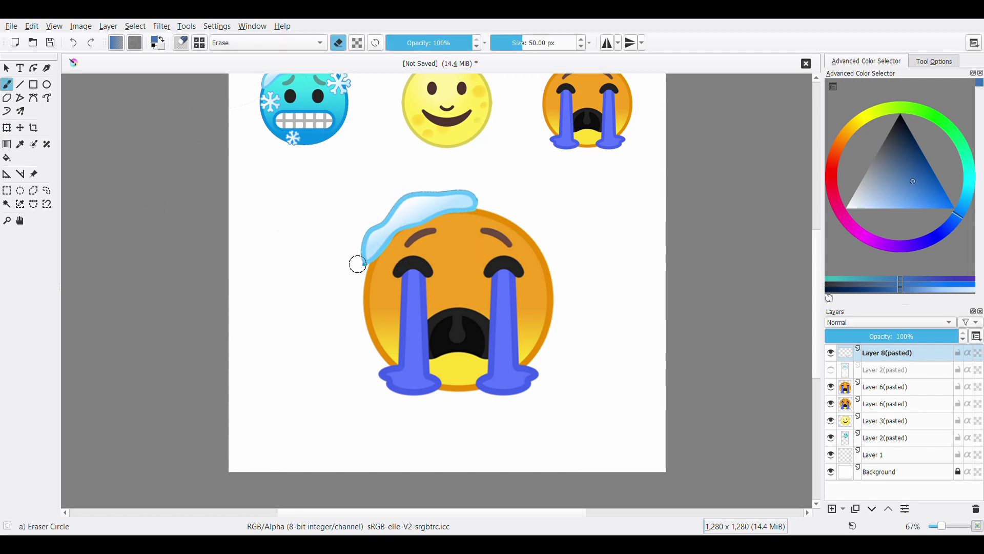
- Move the freezing face's teeth grid off the face and paint a white mouth-side highlight
key(ctrl+t)
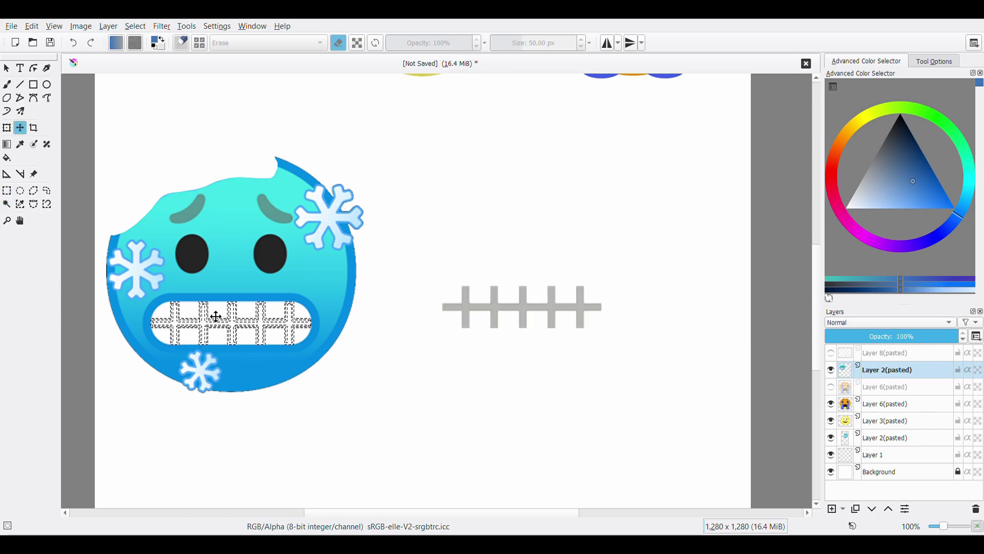
drag(213, 309, 508, 316)
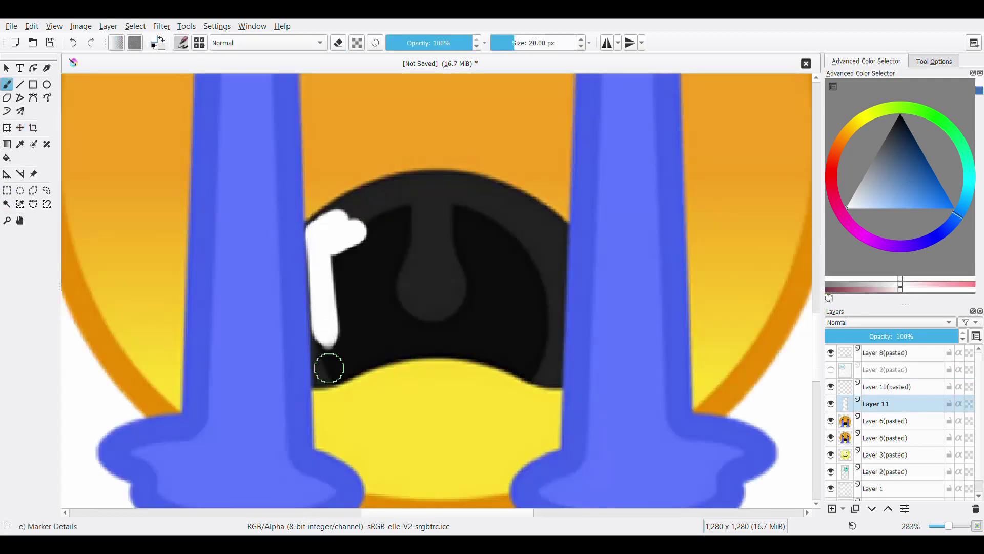
mouse_move(329, 368)
mouse_down()
mouse_move(320, 362)
mouse_move(456, 353)
mouse_up()
- Paint white highlights along the crying face's lower and top mouth edges
drag(318, 385, 328, 233)
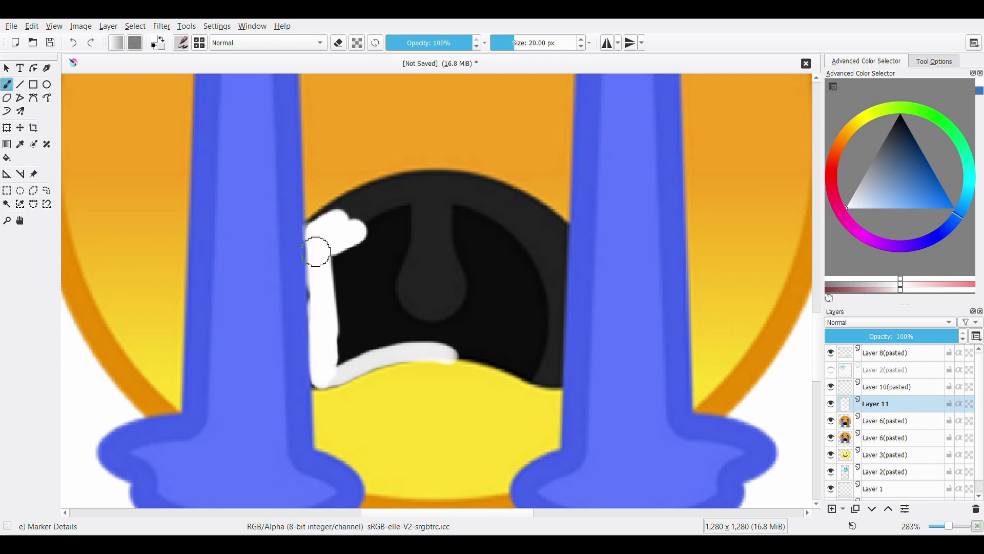
drag(431, 202, 333, 218)
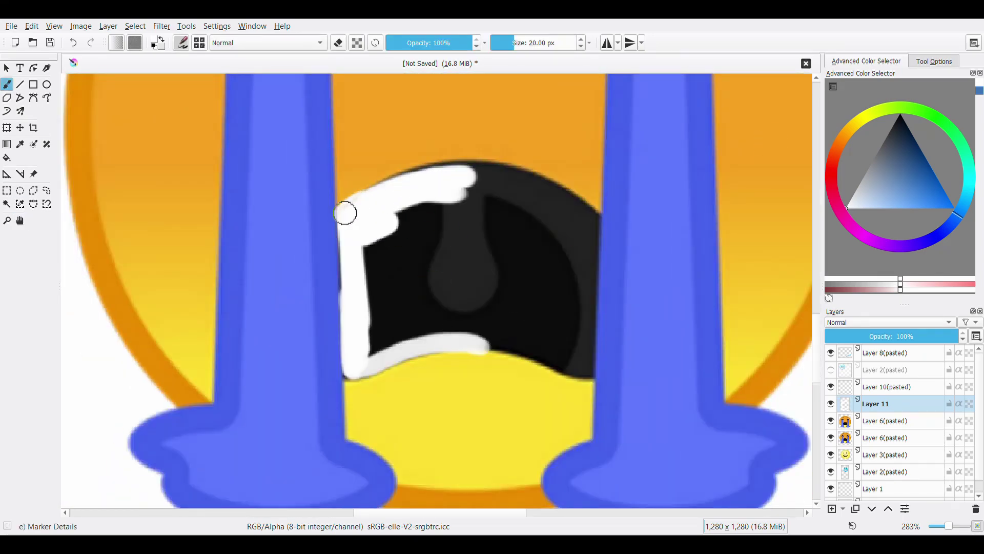
drag(345, 212, 515, 185)
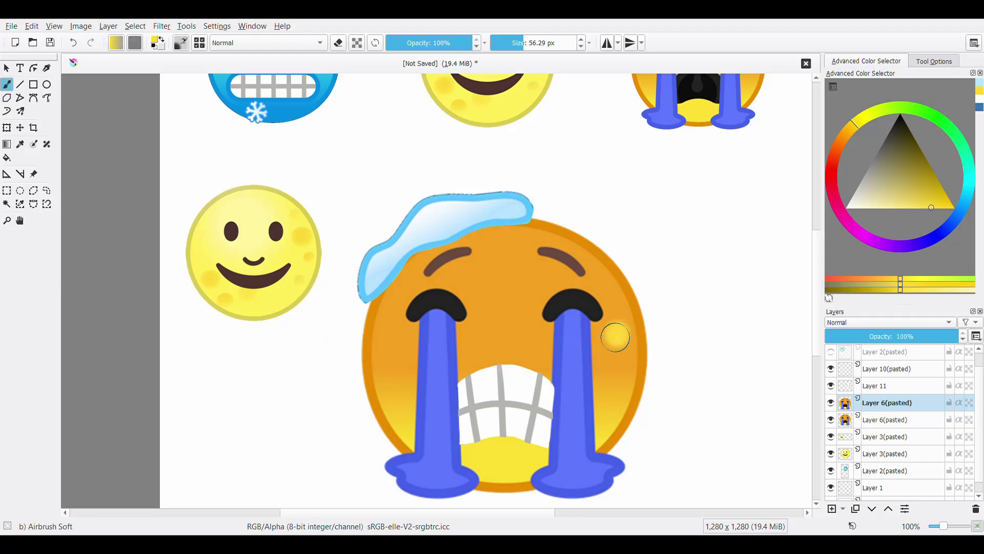
- Airbrush soft yellow patches across the cheeks and shift the left eyebrow slightly left
drag(402, 343, 395, 343)
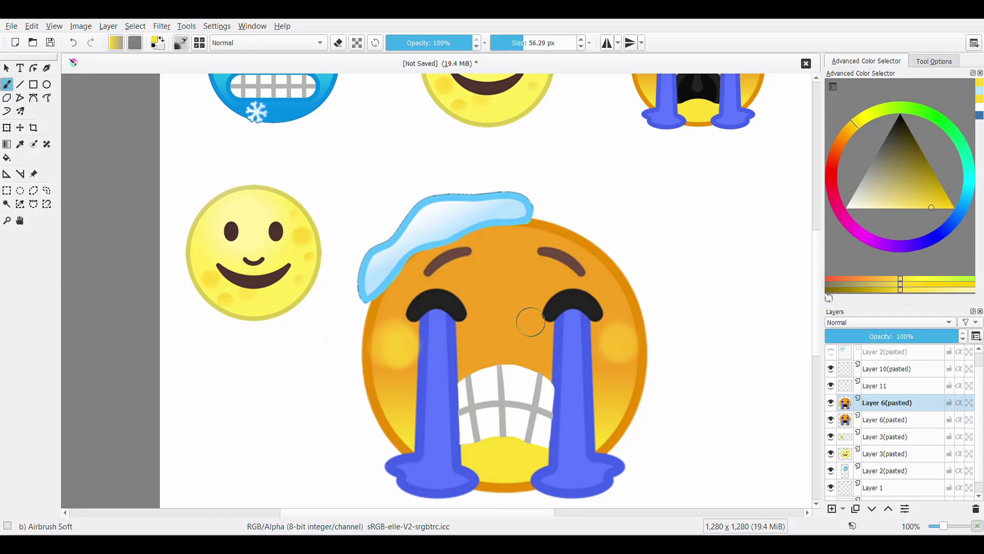
drag(477, 335, 487, 337)
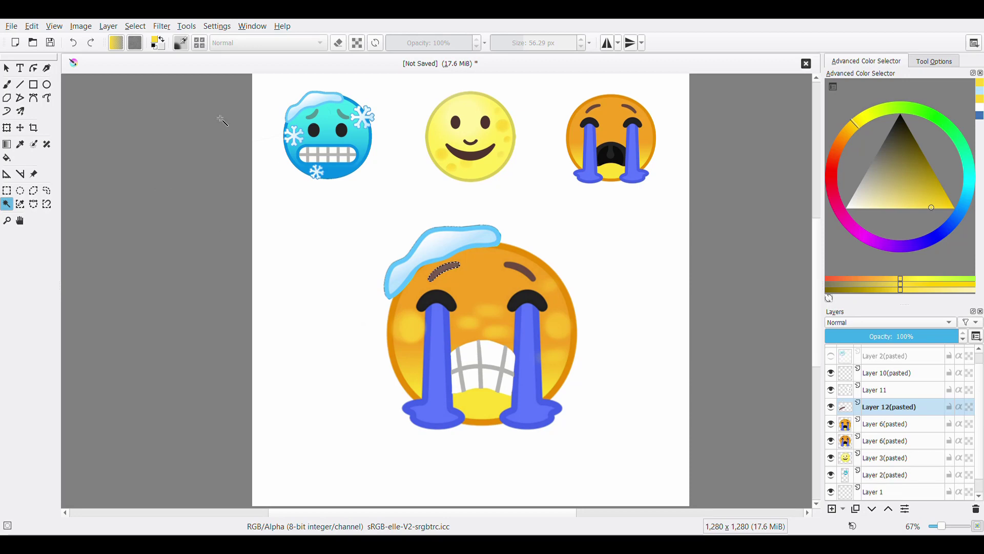
key(ctrl+t)
drag(456, 277, 454, 275)
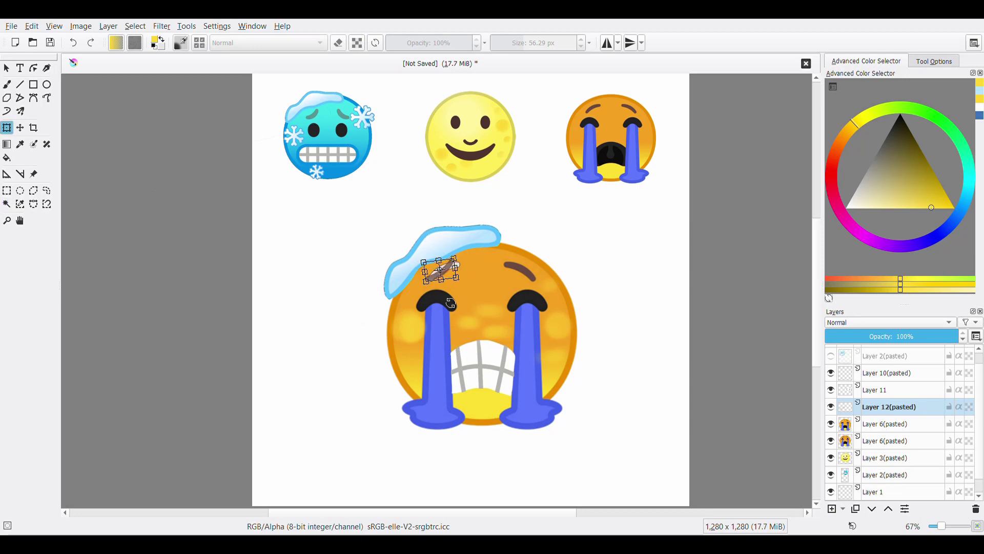
- Apply the crying face's eyebrow reshape and return to the soft airbrush
key(Return)
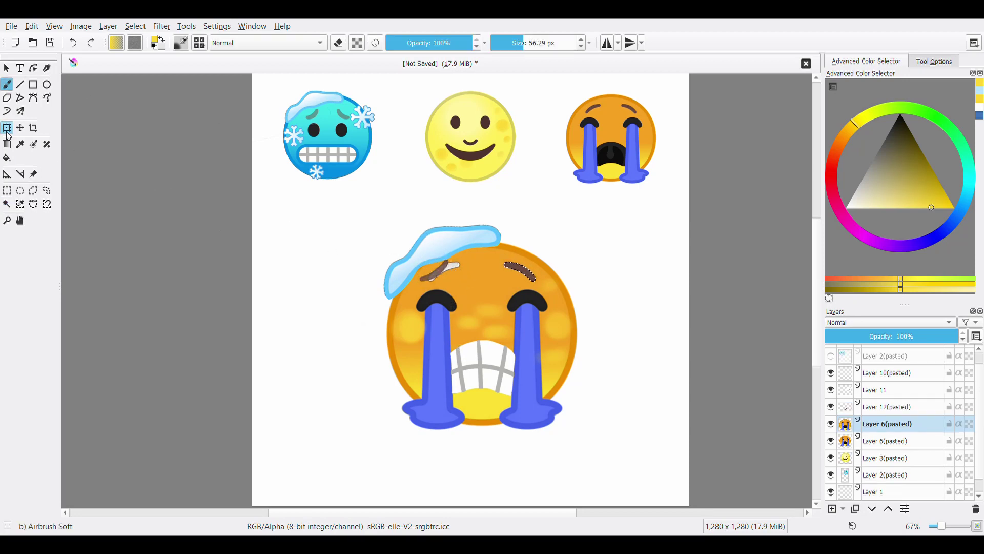
key(b)
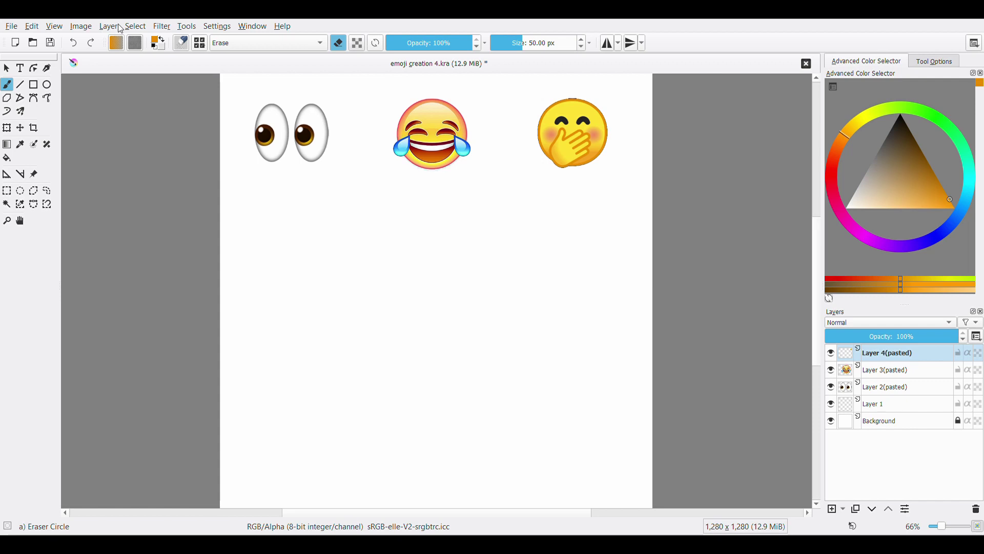
- Paste a copy and move the lassoed hand off the face to the left
key(ctrl+v)
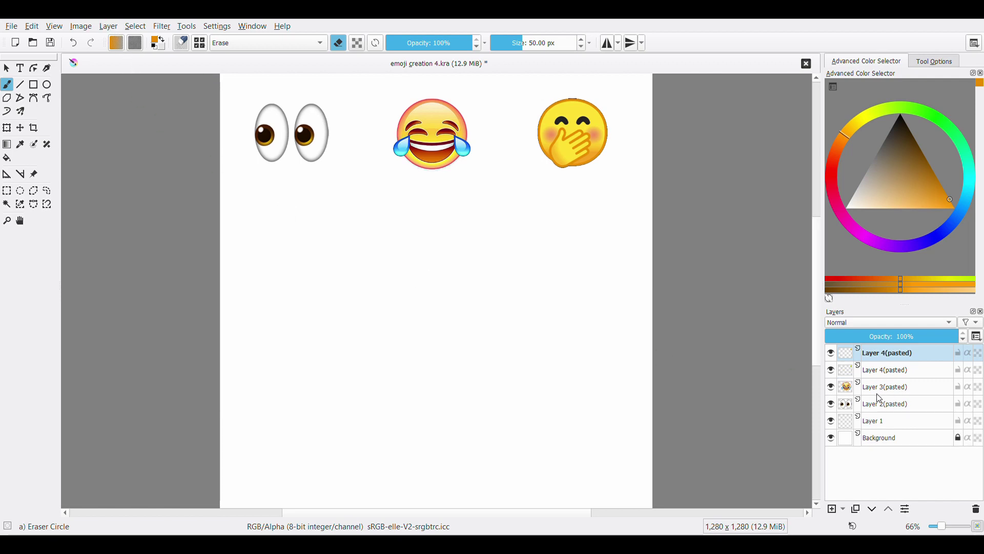
click(878, 391)
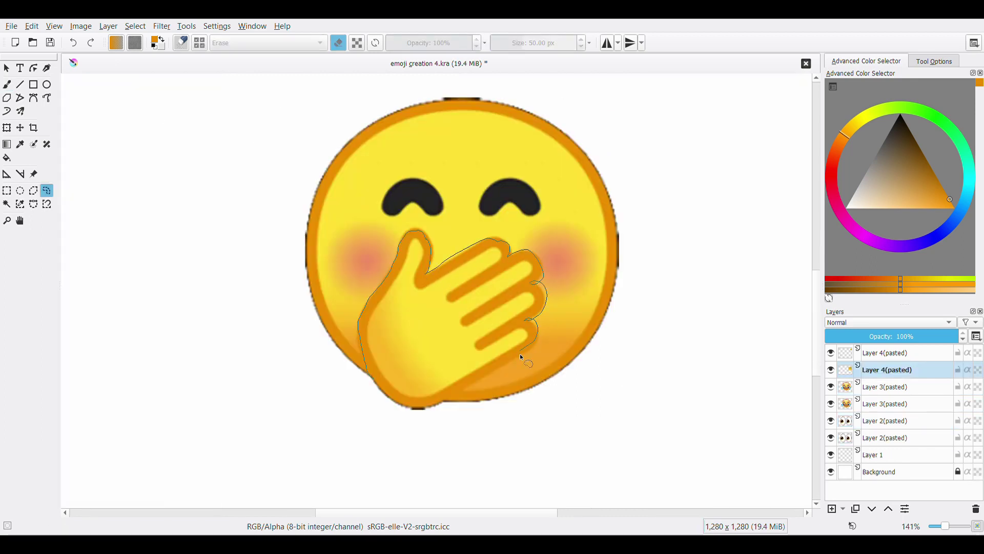
drag(521, 357, 371, 377)
key(ctrl+t)
drag(483, 322, 193, 345)
- Paint face yellow over the white area the hand left behind
key(b)
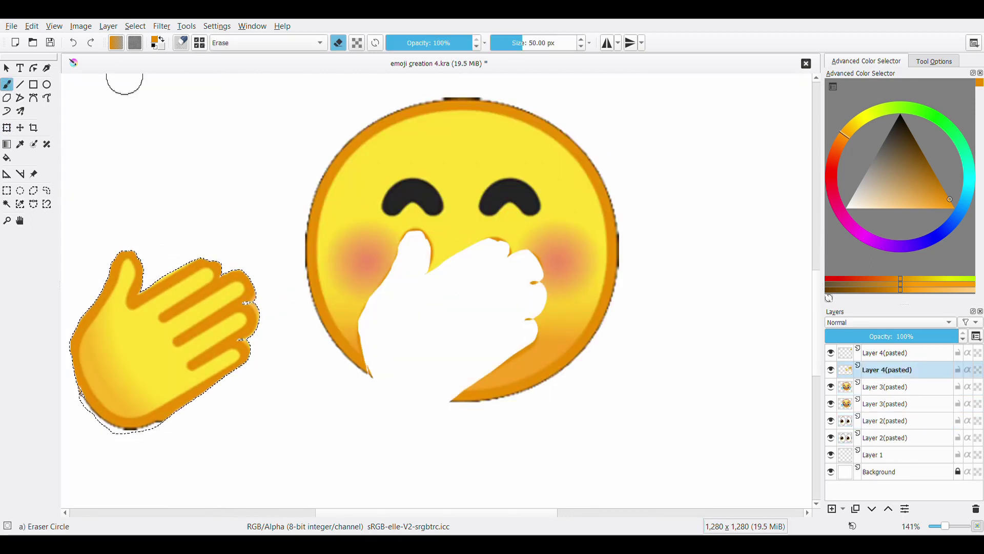
key(slash)
ctrl+click(363, 328)
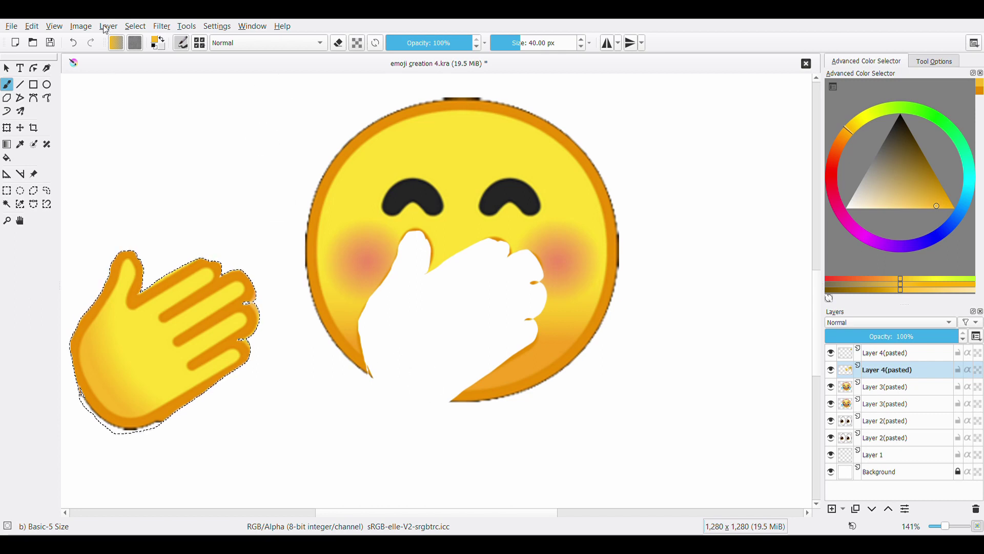
key(ctrl+shift+a)
key(plus)
click(399, 209)
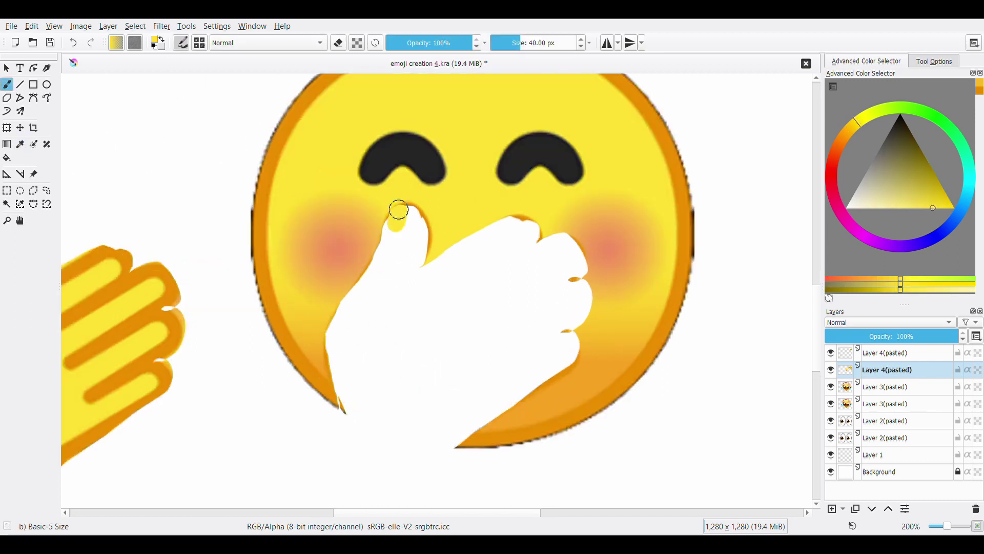
mouse_move(398, 210)
mouse_down()
mouse_move(518, 213)
mouse_move(551, 287)
mouse_up()
mouse_move(405, 328)
mouse_down()
mouse_move(386, 248)
mouse_move(540, 285)
mouse_move(386, 415)
mouse_up()
- Shade the lower face orange and blend it smoothly into the yellow
ctrl+click(307, 369)
mouse_move(328, 338)
mouse_down()
mouse_move(334, 381)
mouse_move(481, 395)
mouse_move(354, 359)
mouse_up()
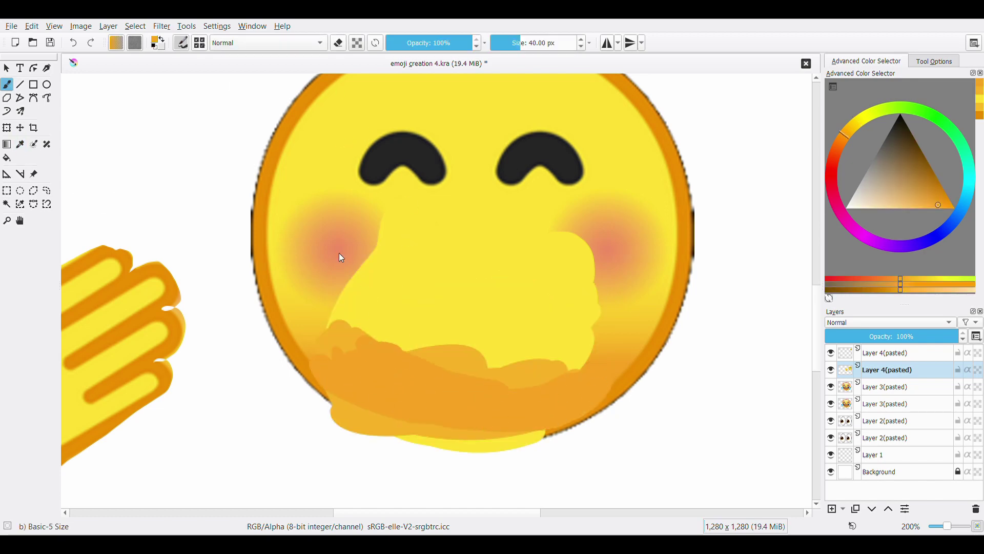
key(slash)
mouse_move(446, 344)
mouse_down()
mouse_move(349, 340)
mouse_move(569, 323)
mouse_up()
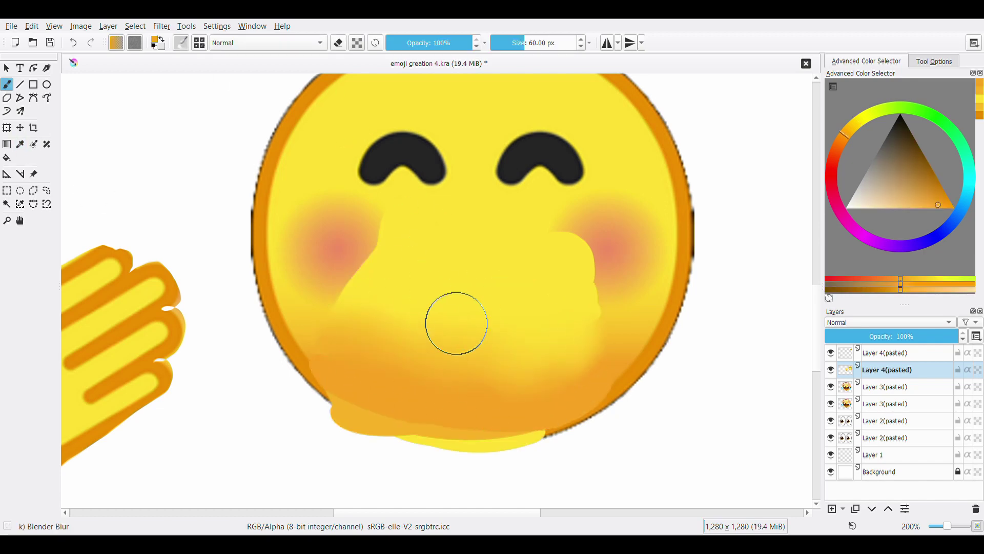
- Deepen red blush on both cheeks, clean the chin blob, and cover the closed left eye
key(slash)
ctrl+click(338, 251)
drag(341, 256, 345, 257)
drag(595, 246, 602, 284)
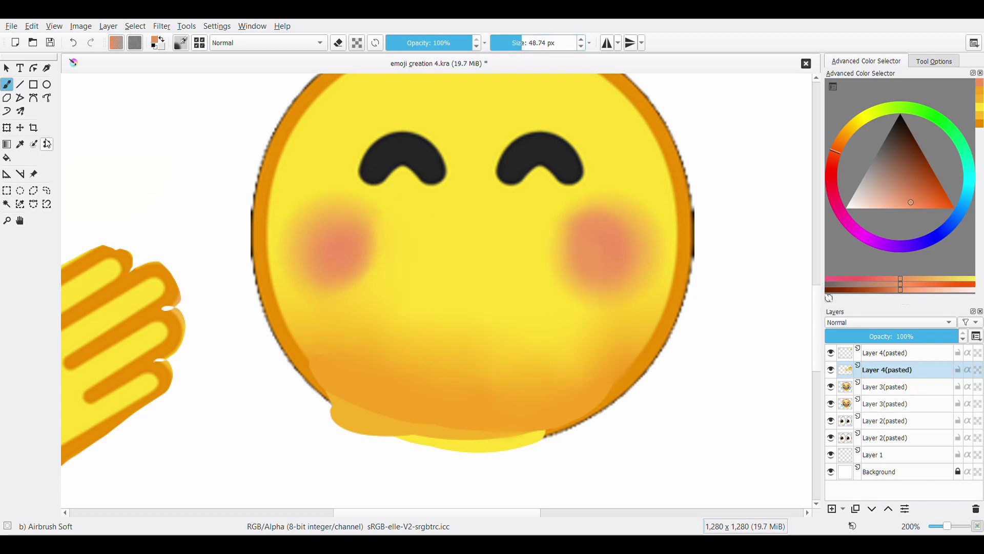
key(e)
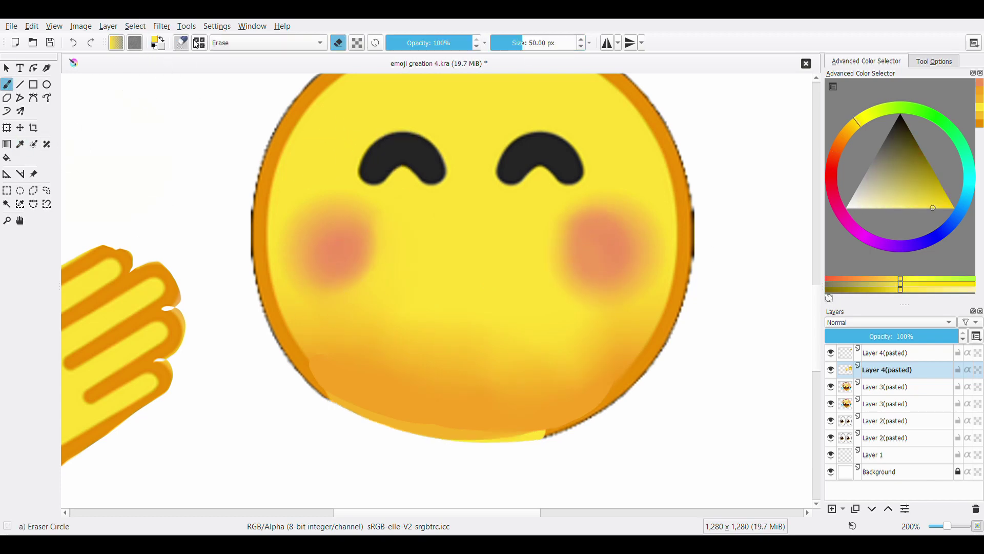
key(e)
mouse_move(389, 154)
mouse_down()
mouse_move(439, 147)
mouse_move(369, 176)
mouse_up()
scroll(369, 176, right, 3)
- Cover the remaining closed eye and resize the pasted big eyes on the face
scroll(431, 205, up, 2)
mouse_move(399, 215)
mouse_down()
mouse_move(432, 205)
mouse_move(464, 241)
mouse_up()
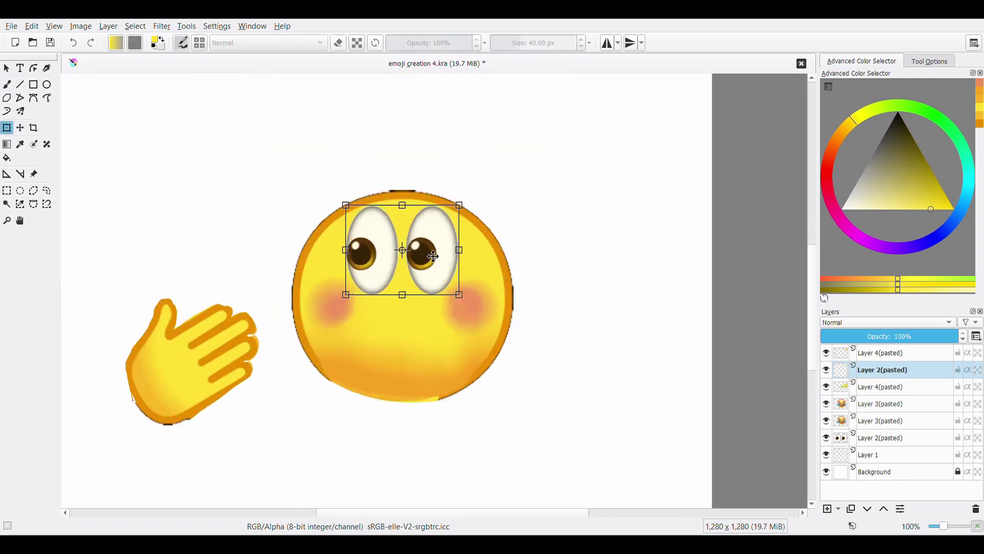
scroll(433, 287, up, 1)
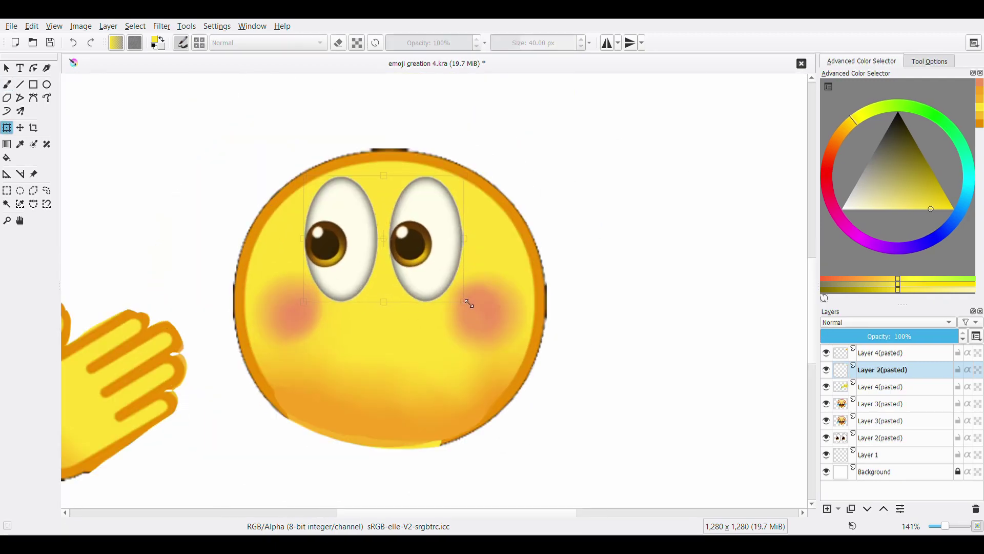
drag(469, 304, 442, 246)
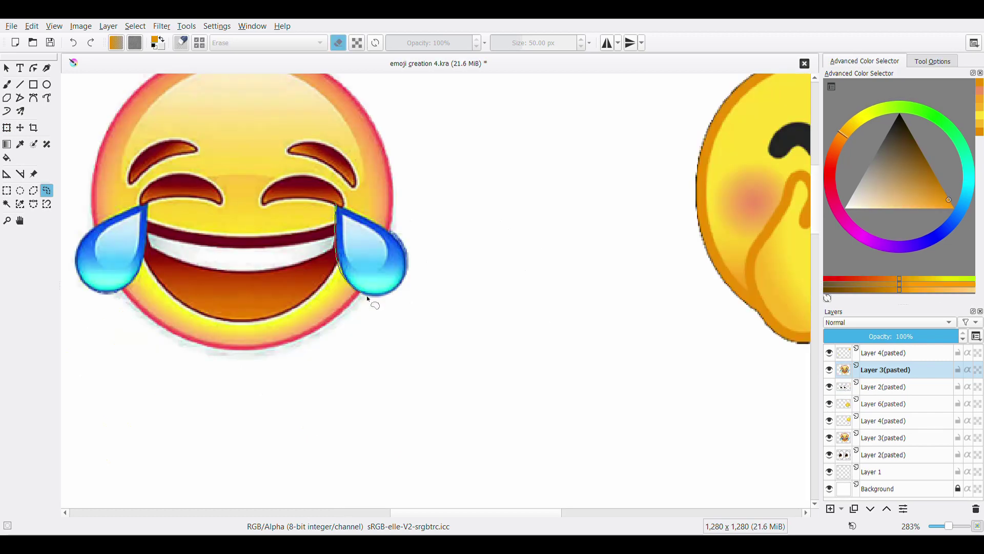
- Detach the blue tear drop from the laughing emoji and touch up its bottom edge
key(t)
drag(385, 230, 556, 237)
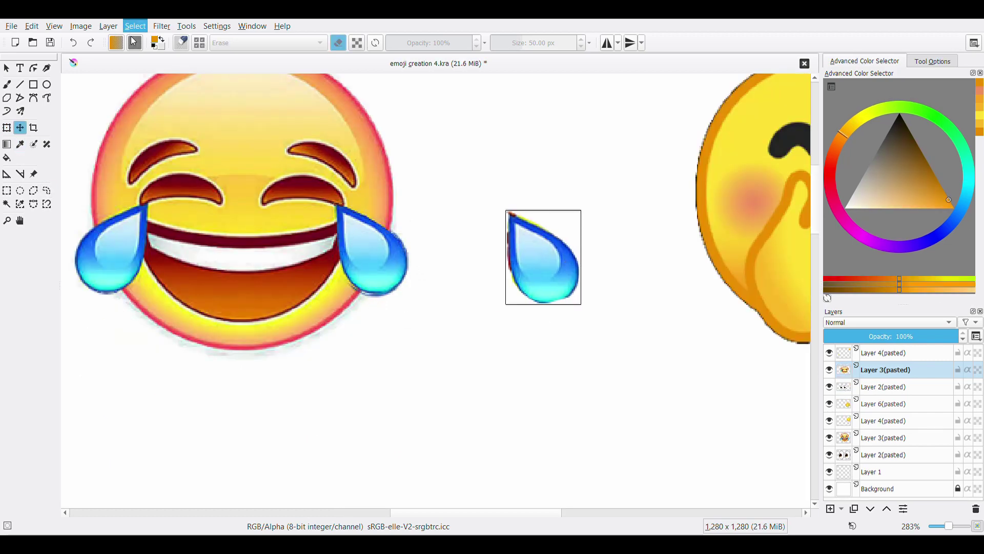
key(b)
key(e)
scroll(671, 287, up, 2)
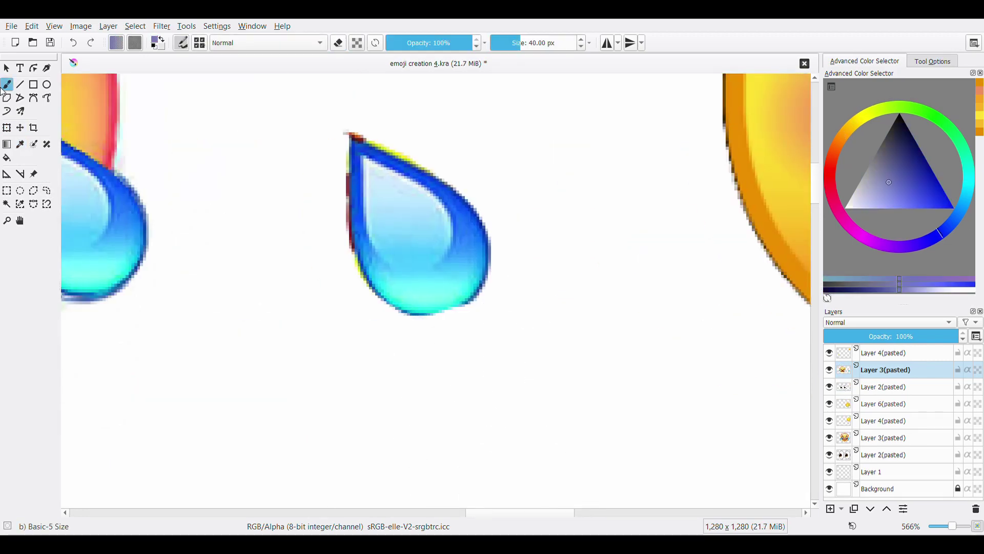
drag(408, 314, 462, 310)
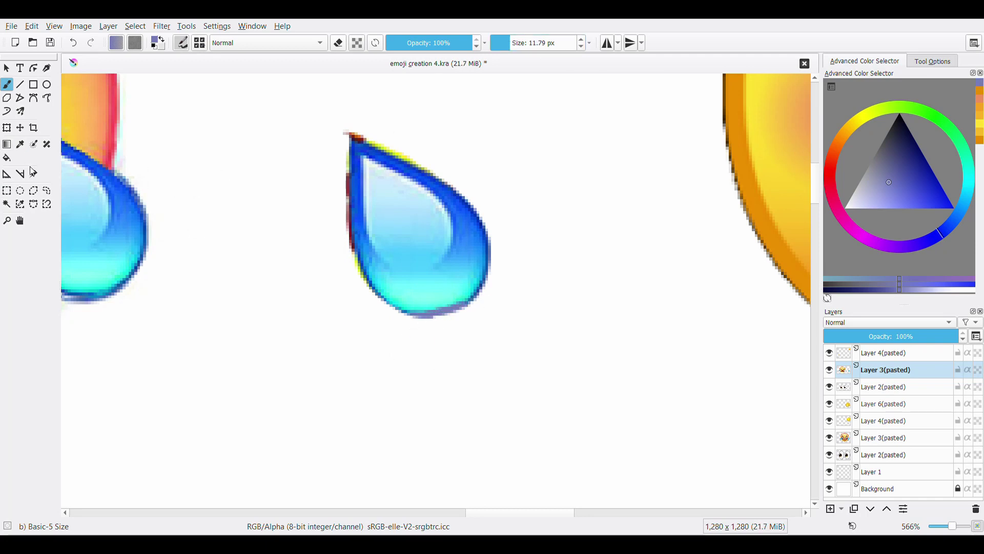
- Enlarge, rotate and place the tear drop beside the face's right cheek
click(7, 129)
scroll(520, 461, down, 5)
scroll(589, 358, down, 4)
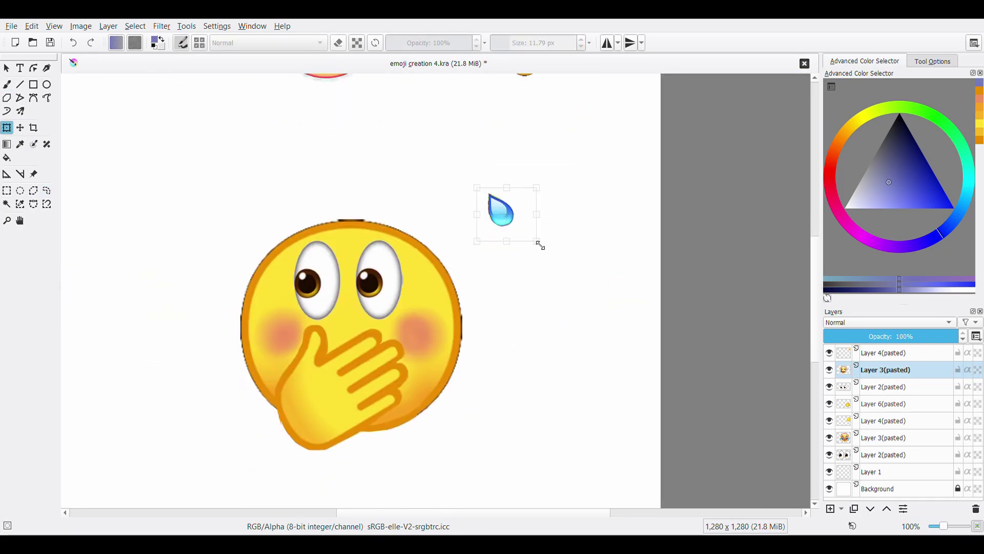
drag(541, 245, 635, 175)
drag(575, 246, 462, 295)
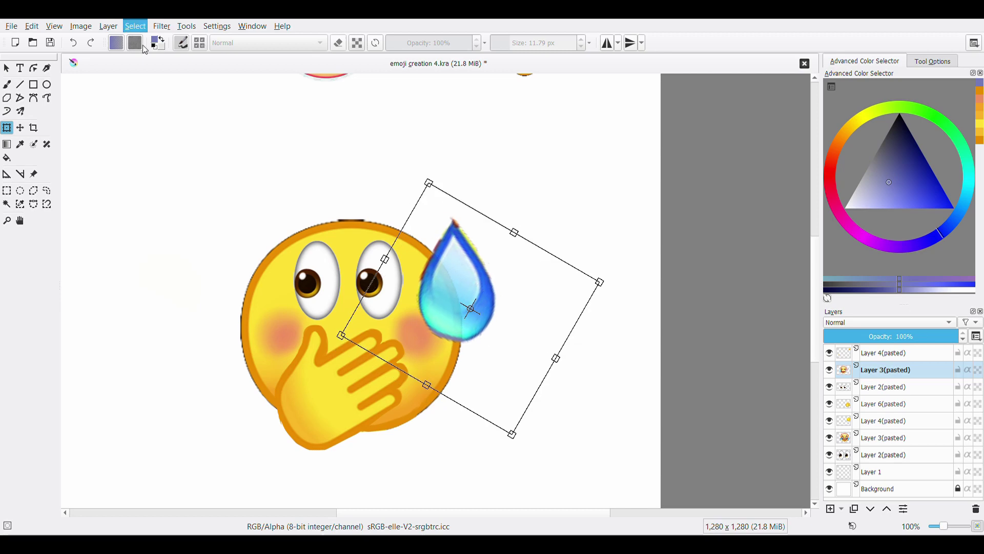
key(Return)
- Ellipse-select the left pupil, scale it up, and paste an enlarged copy
key(b)
key(e)
key(plus)
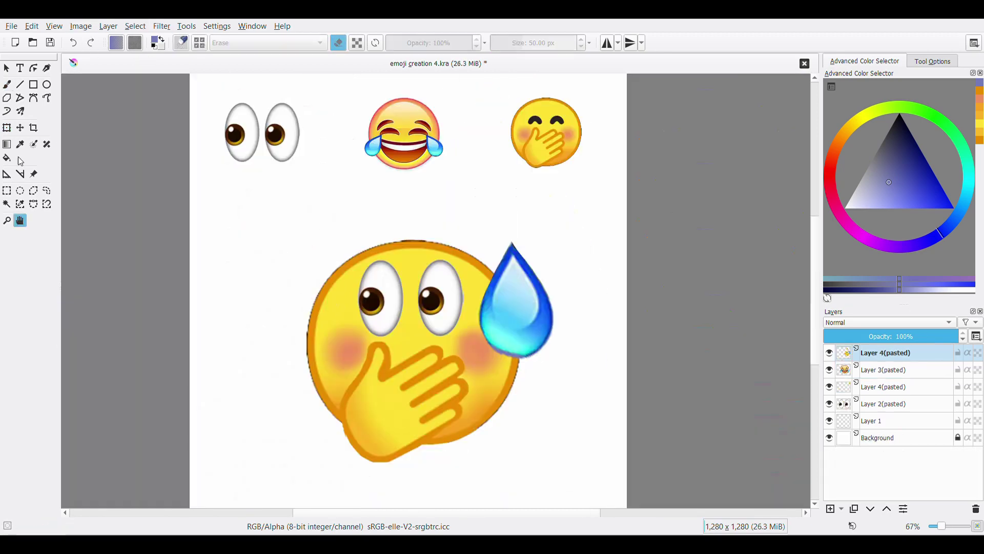
click(20, 190)
mouse_move(360, 283)
mouse_down()
mouse_move(396, 323)
mouse_move(440, 301)
mouse_up()
click(7, 128)
key(ctrl+v)
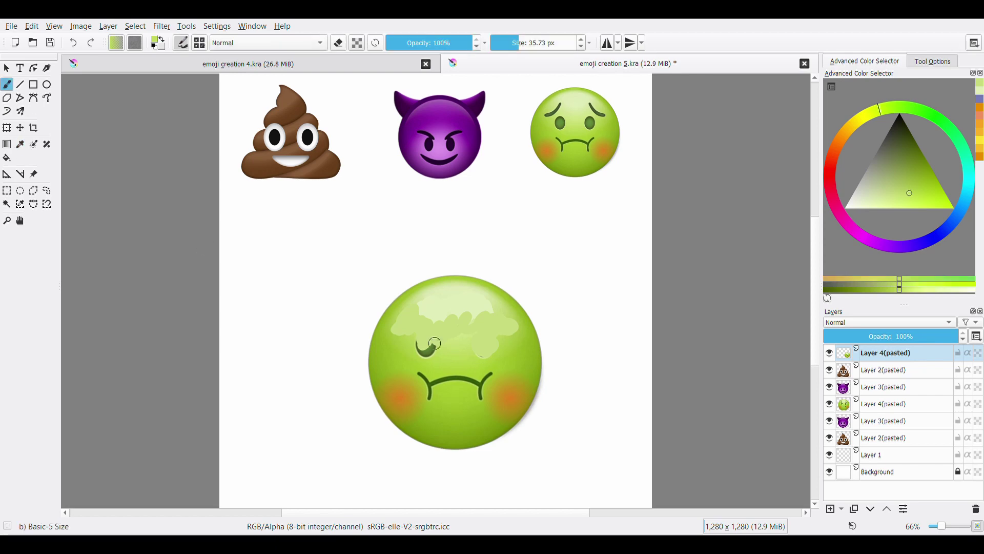
- Paint green over the eyes and highlights, then lift the lassoed mouth strip upward
drag(428, 348, 502, 337)
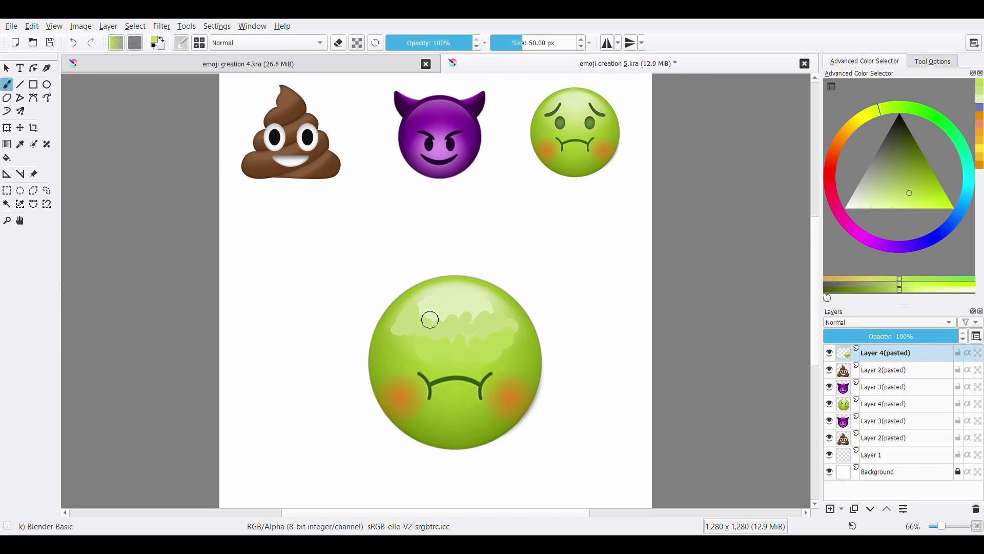
key(slash)
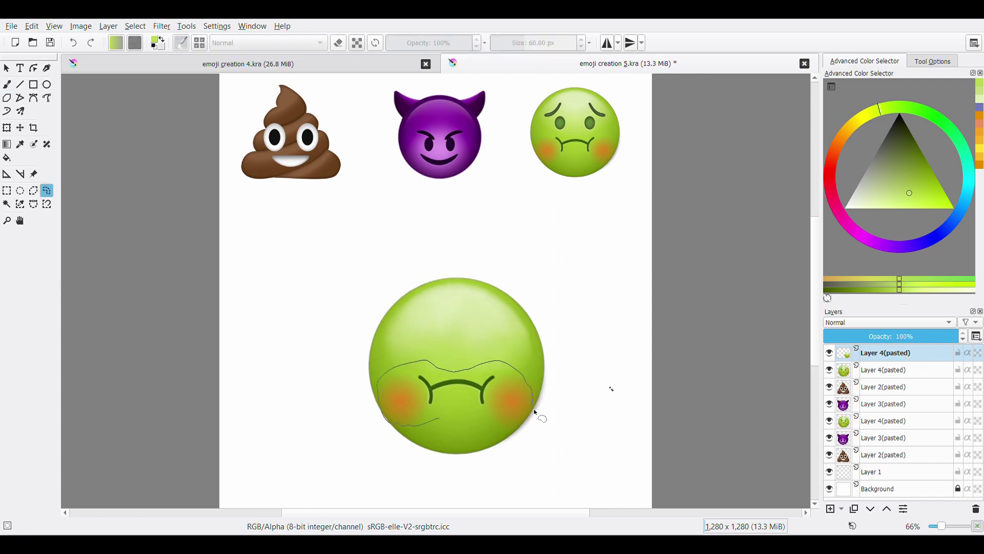
key(ctrl+t)
mouse_move(535, 411)
mouse_down()
mouse_move(440, 419)
mouse_move(485, 388)
mouse_move(354, 273)
mouse_up()
click(829, 370)
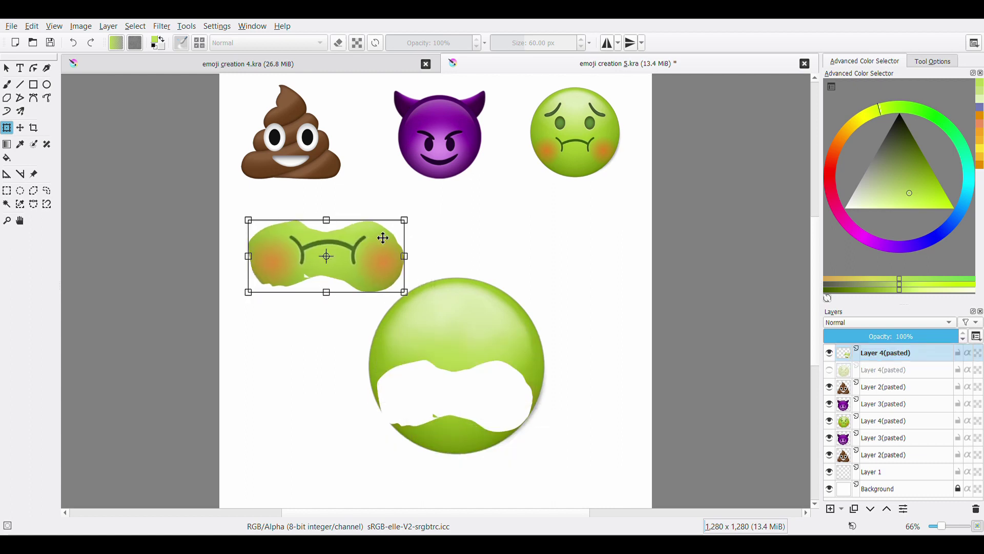
- Fill the white mouth gap with shades of green using a larger brush
key(b)
click(523, 42)
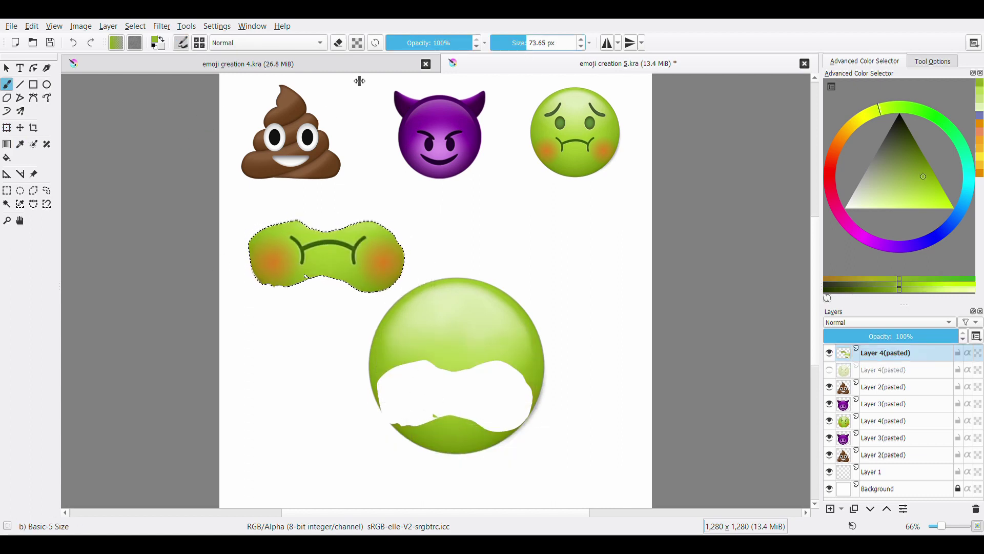
key(ctrl+shift+a)
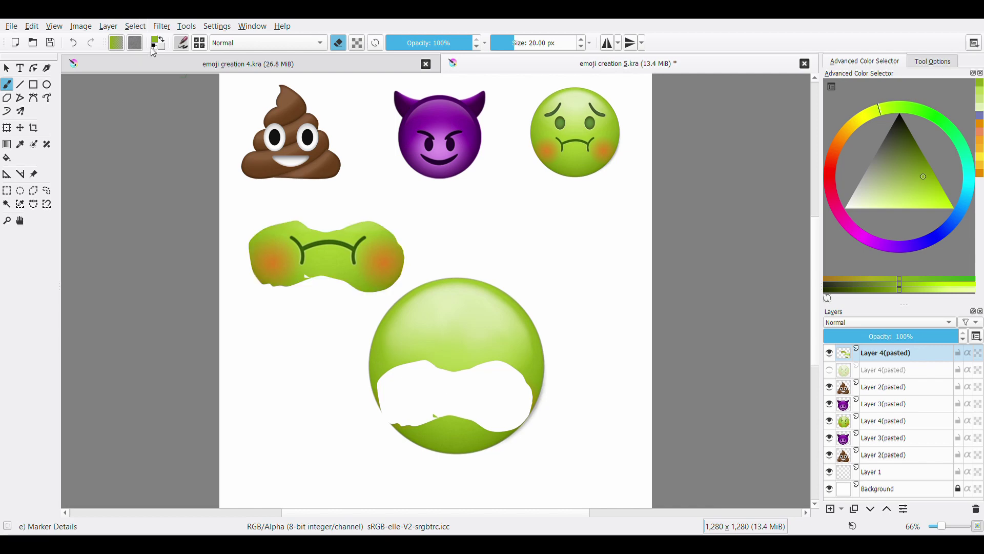
key(/)
mouse_move(392, 394)
mouse_down()
mouse_move(417, 426)
mouse_move(382, 419)
mouse_up()
ctrl+click(417, 434)
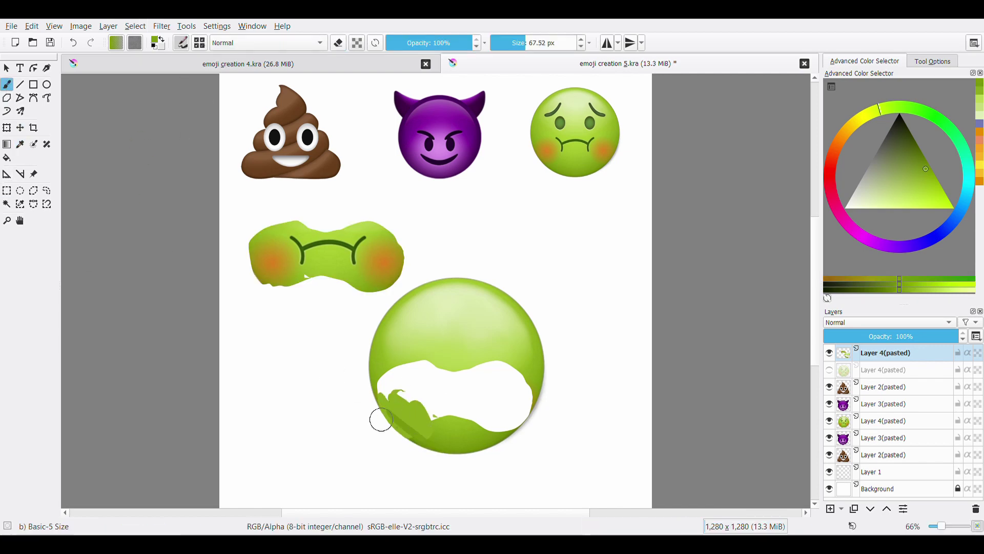
drag(518, 416, 476, 433)
ctrl+click(427, 409)
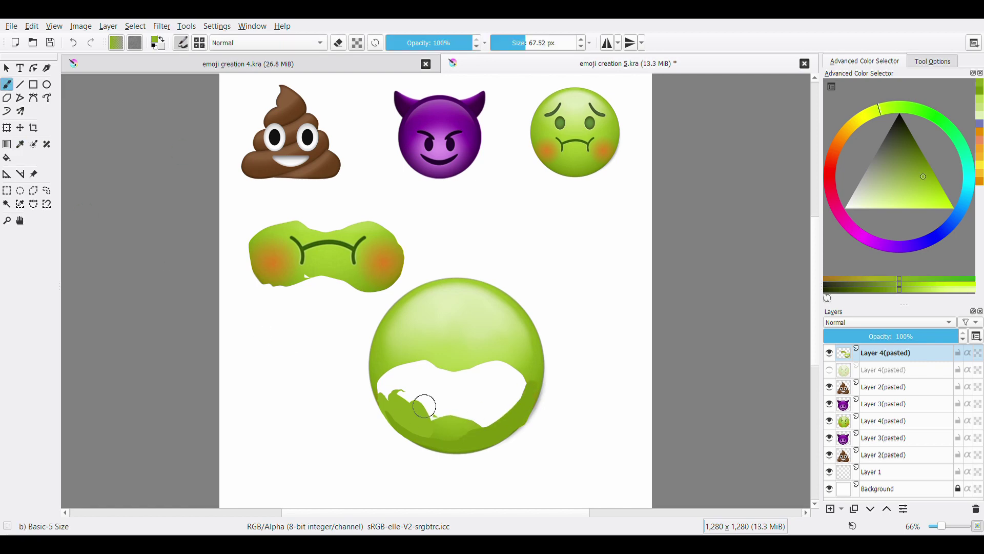
drag(427, 409, 396, 396)
- Smooth the patch into the ball and paste a copy of the mouth curve
mouse_move(518, 391)
mouse_down()
mouse_move(512, 377)
mouse_move(450, 375)
mouse_up()
key(/)
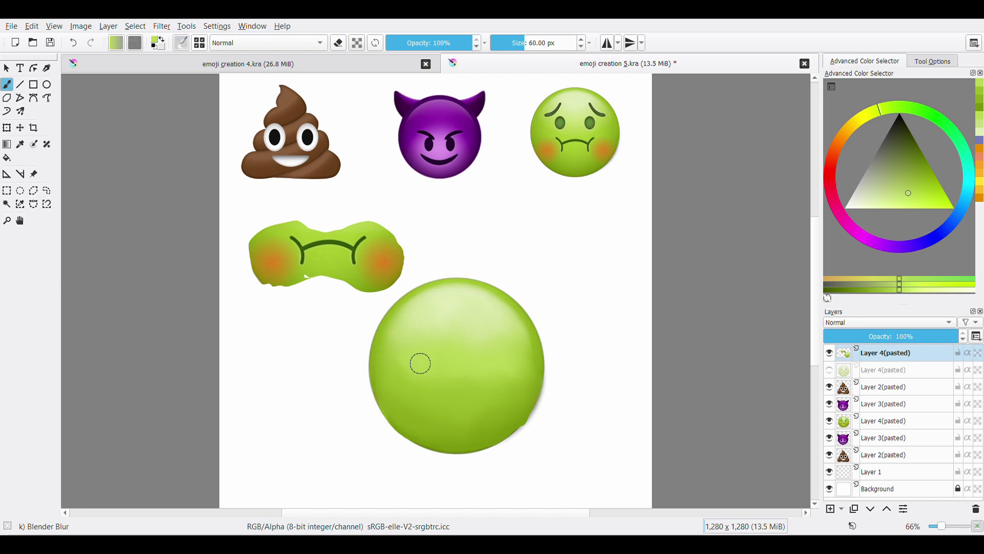
key(ctrl+v)
key(ctrl+t)
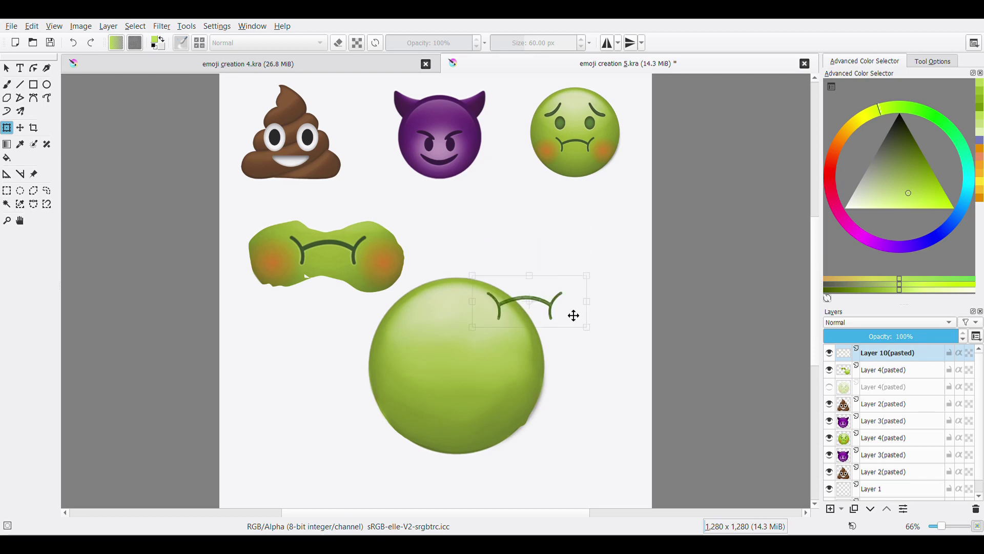
- Move the frown curve onto the green ball and airbrush orange blush on both cheeks
mouse_move(554, 265)
mouse_down()
mouse_move(487, 382)
mouse_move(533, 369)
mouse_up()
click(20, 144)
key(b)
key(ctrl+shift+a)
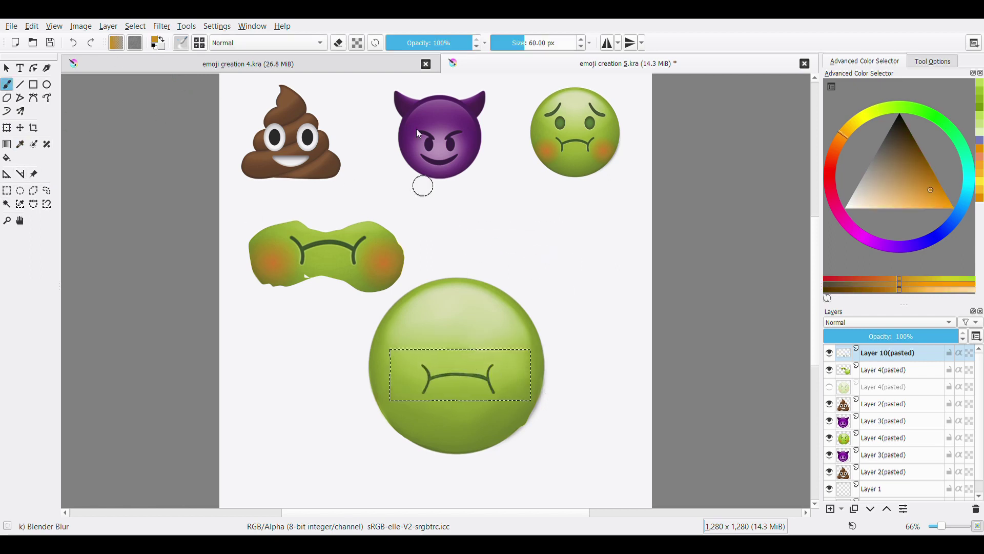
click(523, 43)
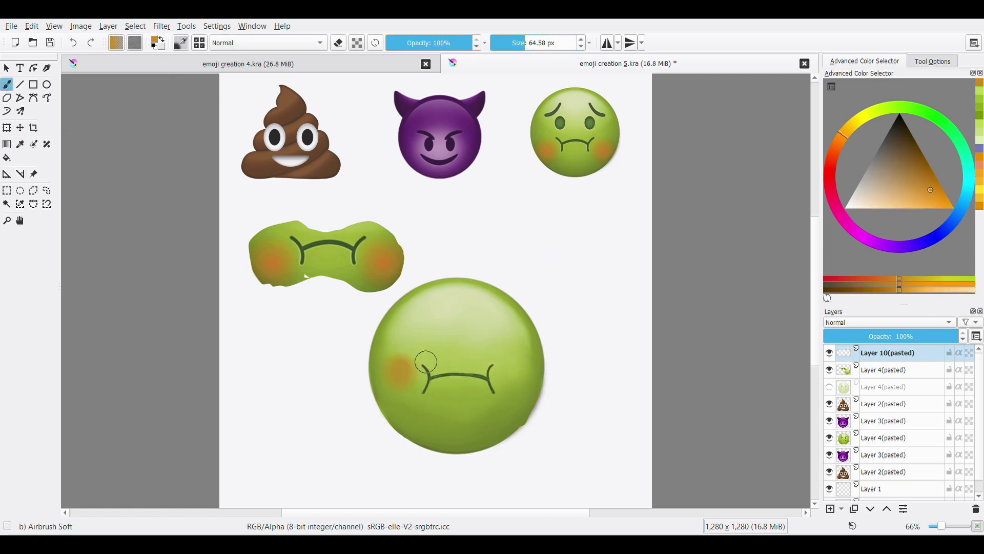
drag(511, 370, 520, 378)
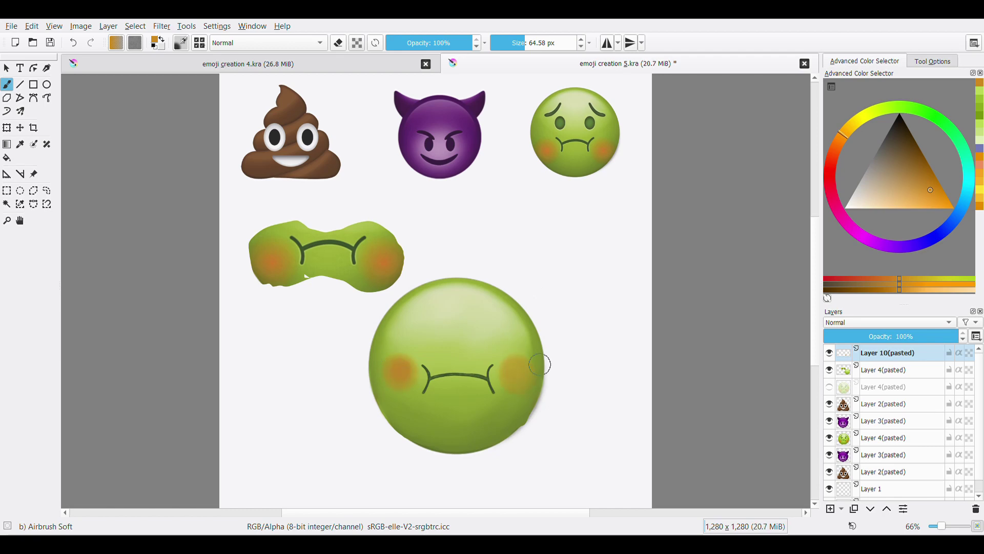
- Paste the angry eyes and lasso-transform the right eye into position
key(ctrl+v)
click(47, 191)
drag(417, 313, 475, 333)
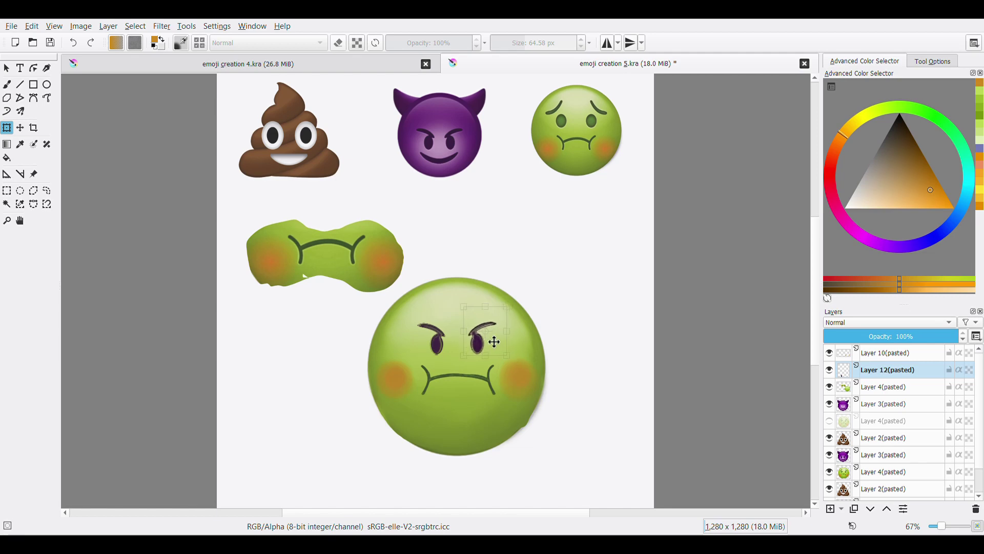
key(ctrl+t)
key(Return)
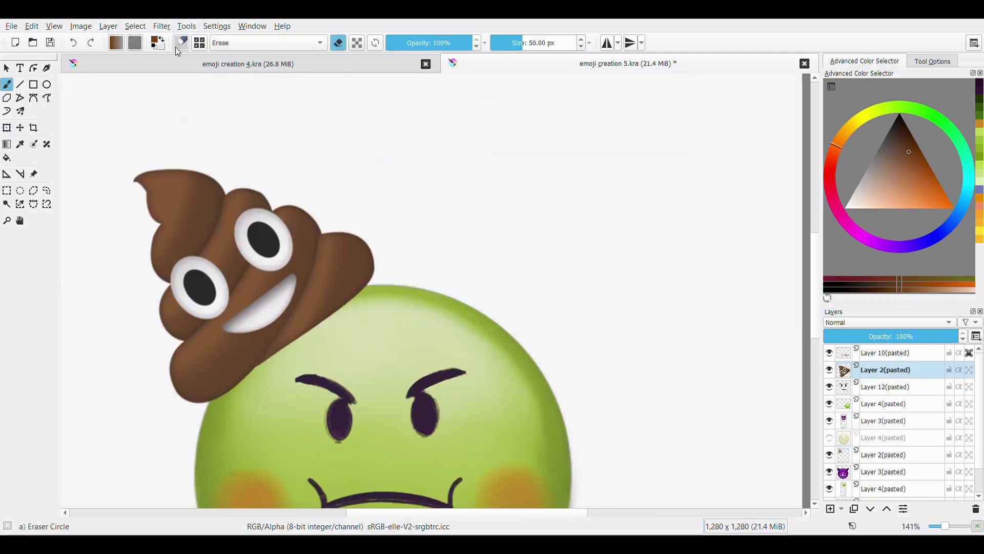
- On a new layer, paint brown over the poop's white mouth and eyes
key(e)
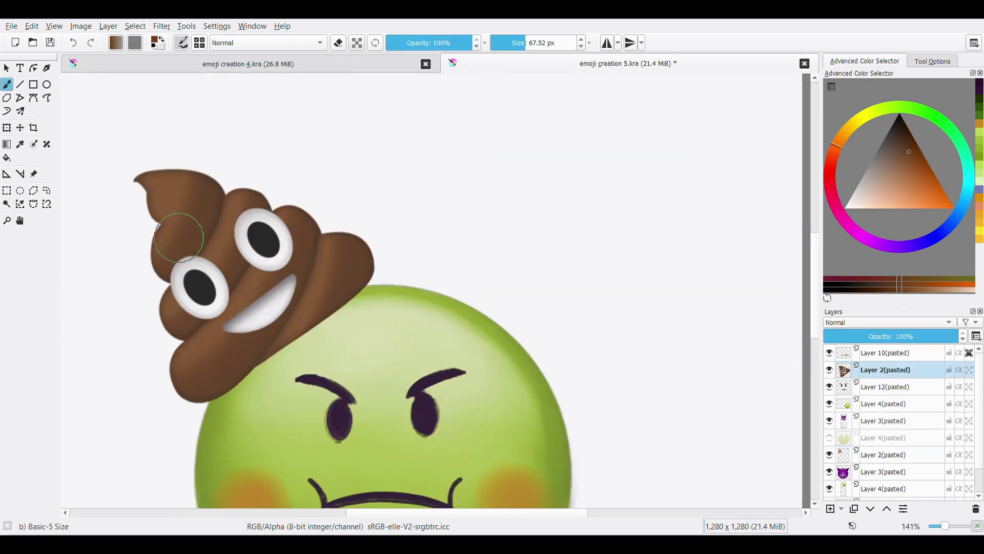
key(Insert)
mouse_move(181, 266)
mouse_down()
mouse_move(197, 257)
mouse_move(202, 306)
mouse_up()
key(e)
key(e)
drag(291, 277, 240, 325)
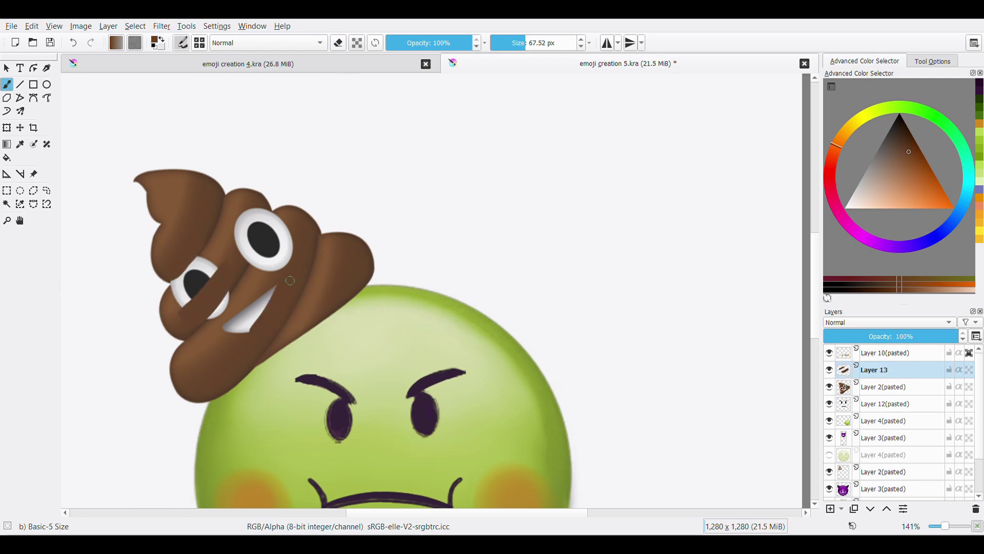
drag(269, 211, 240, 269)
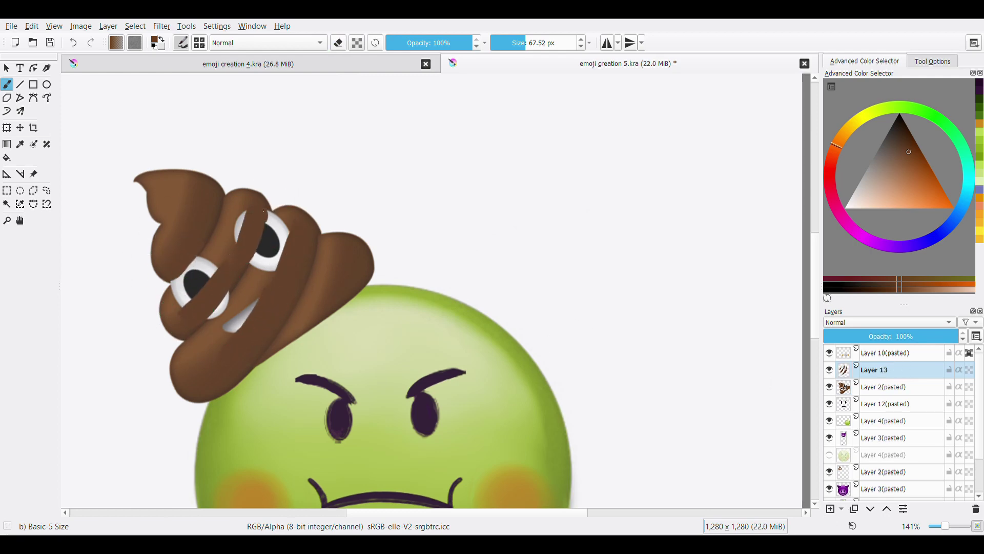
drag(254, 205, 177, 308)
- Cover the leftover white highlight and try dark shading lines on the poop's tip
key(plus)
mouse_move(488, 220)
mouse_down()
mouse_move(513, 149)
mouse_move(518, 205)
mouse_move(431, 323)
mouse_up()
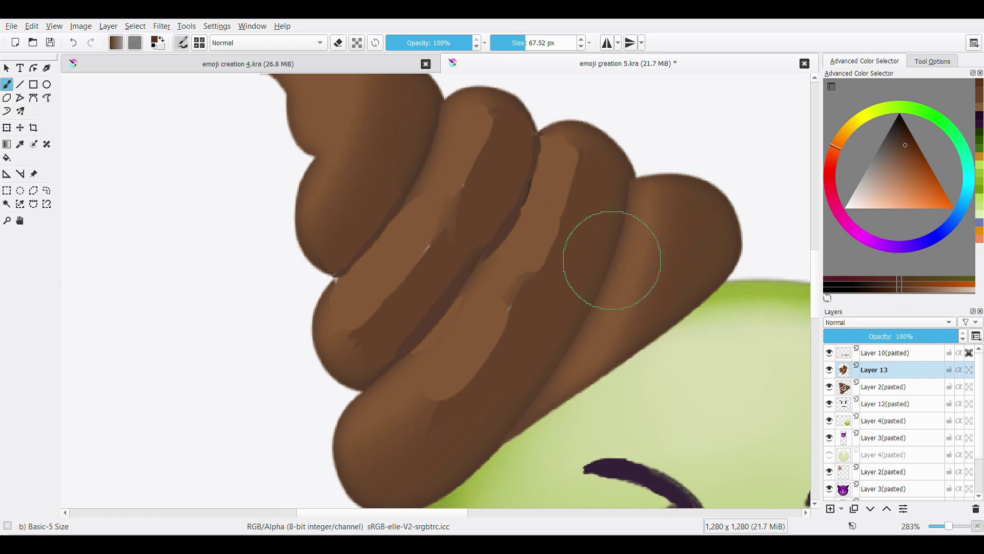
scroll(612, 260, up, 2)
drag(290, 146, 323, 133)
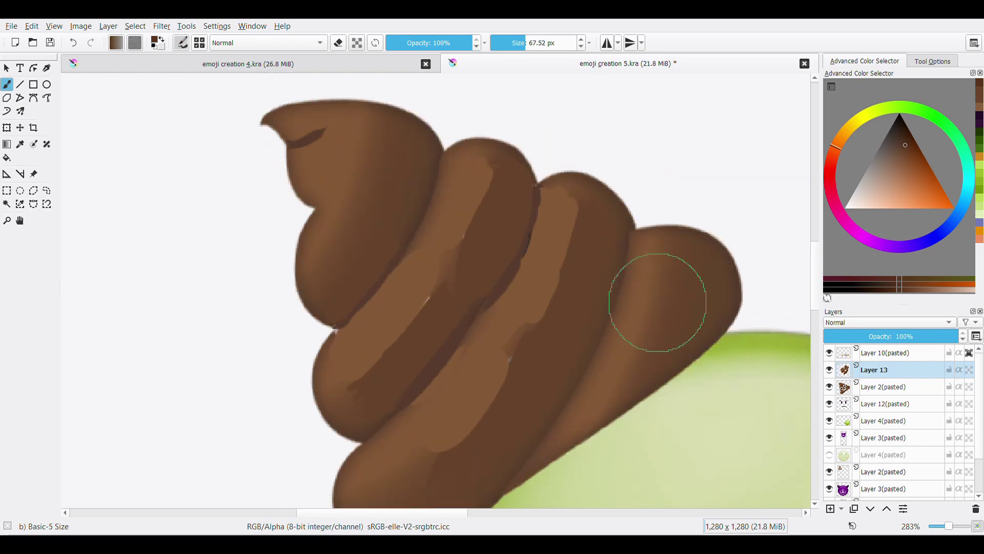
drag(313, 206, 342, 178)
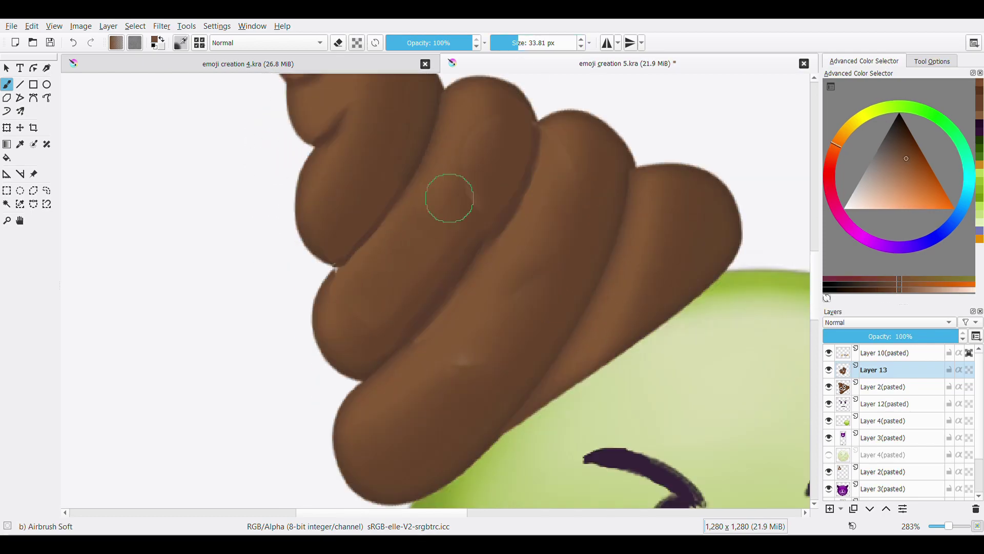
key(ctrl+z)
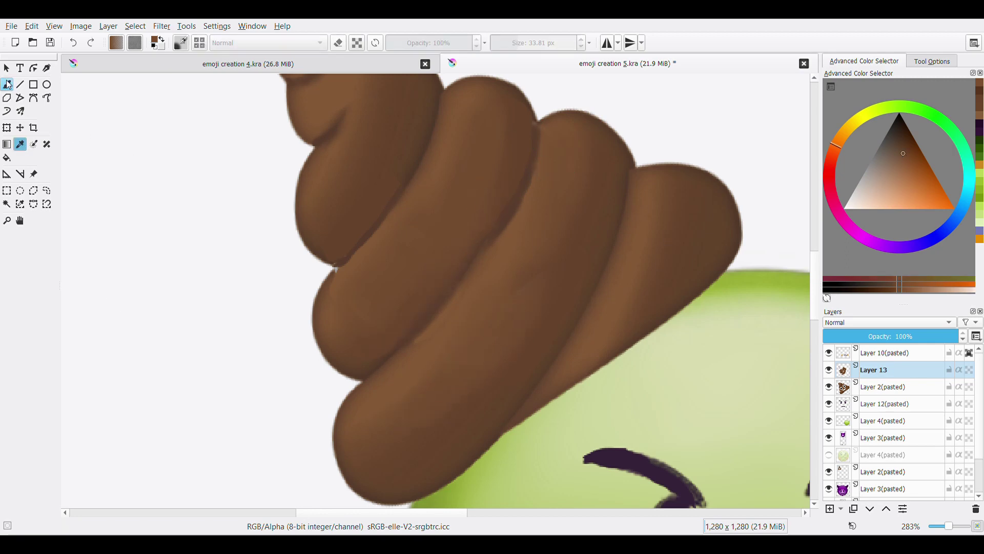
- Merge the brown paint layer down into the poop layer
key(slash)
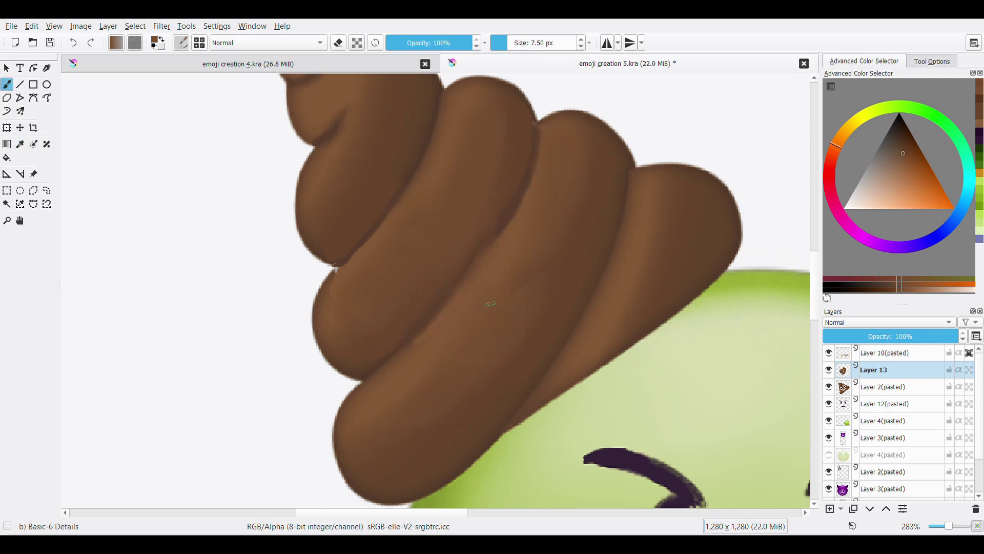
scroll(491, 303, down, 5)
scroll(412, 205, up, 3)
scroll(413, 205, up, 2)
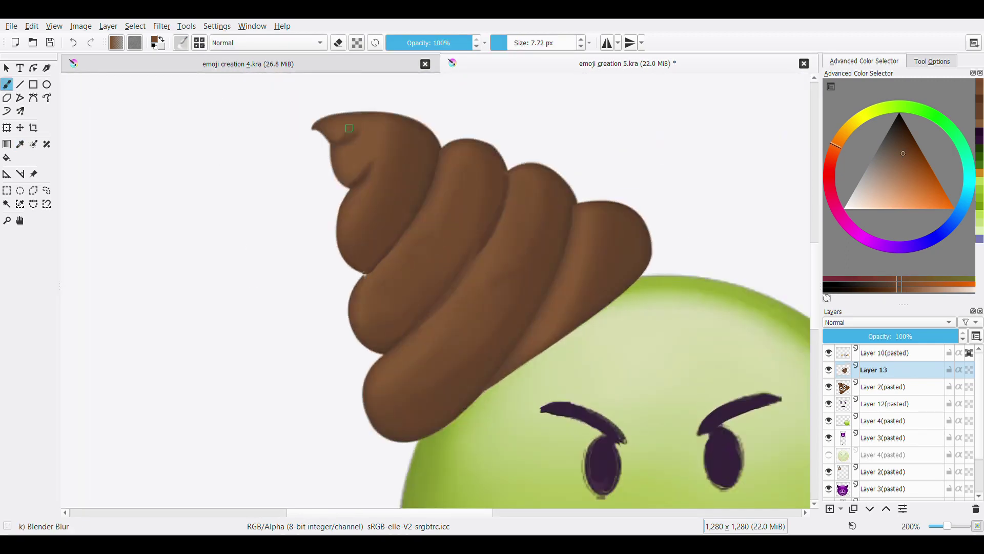
scroll(312, 180, down, 5)
key(ctrl+e)
key(ctrl+t)
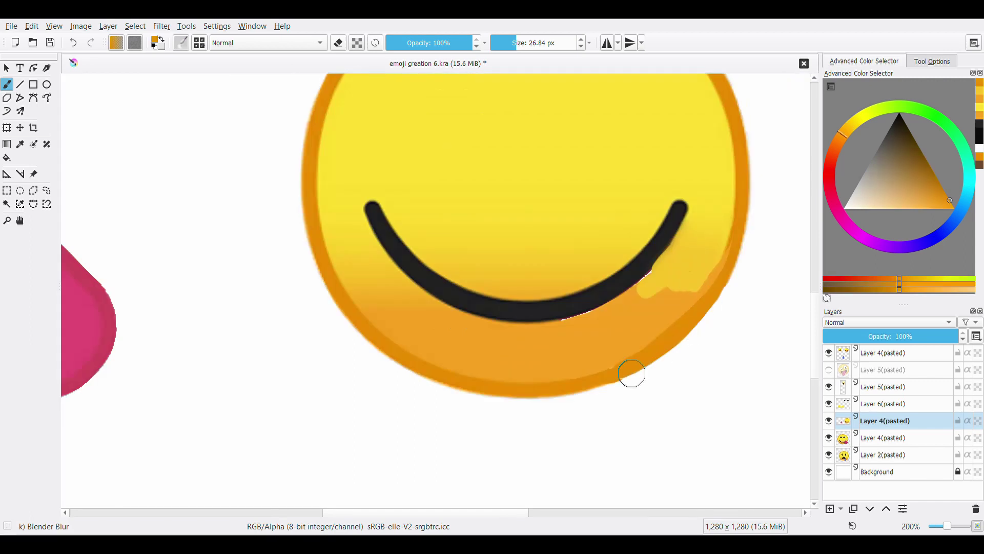
- Blur the smile's right end, then move, tilt and shrink the pink tongue beneath it
mouse_move(631, 373)
mouse_down()
mouse_move(668, 309)
mouse_move(567, 336)
mouse_move(598, 345)
mouse_up()
key(1)
key(ctrl+t)
mouse_move(273, 286)
mouse_down()
mouse_move(510, 393)
mouse_move(401, 447)
mouse_up()
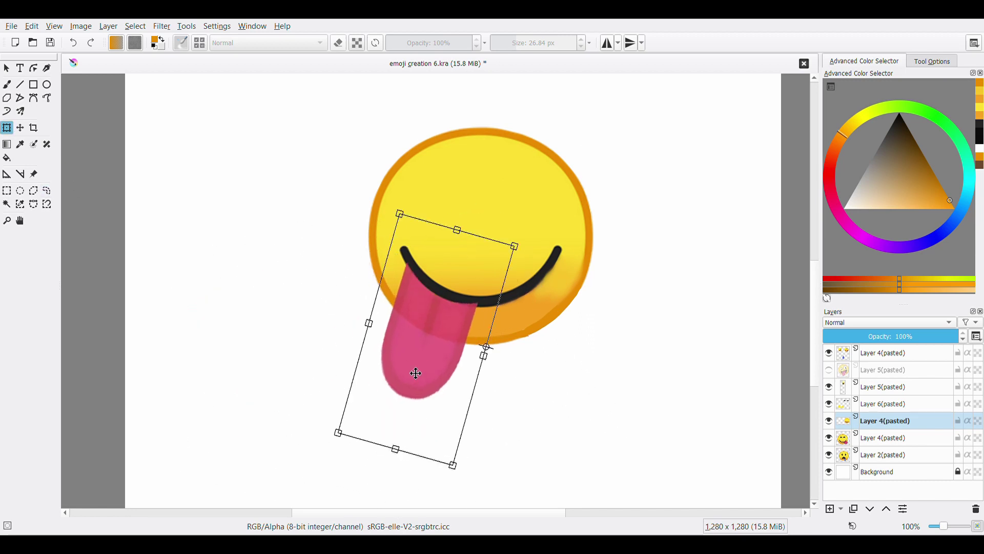
drag(415, 461, 414, 445)
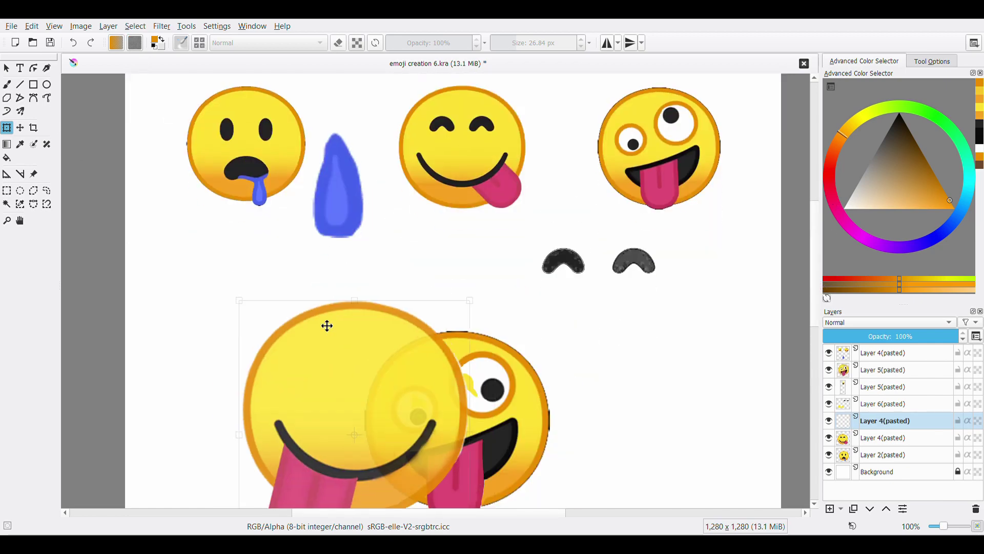
- Lasso-copy the zany face's eyes and rotate them into place on the big face
drag(518, 382, 301, 302)
click(47, 190)
drag(208, 295, 288, 337)
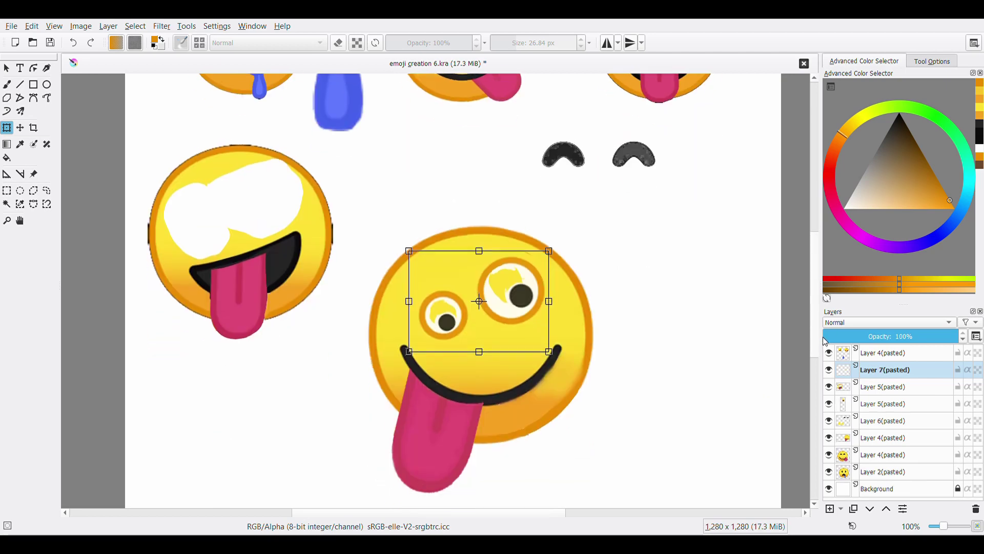
mouse_move(565, 322)
mouse_down()
mouse_move(564, 336)
mouse_move(543, 318)
mouse_up()
key(Return)
- Repaint the yellow glints in both eyes white, then pick dark grey for the mouth line
key(b)
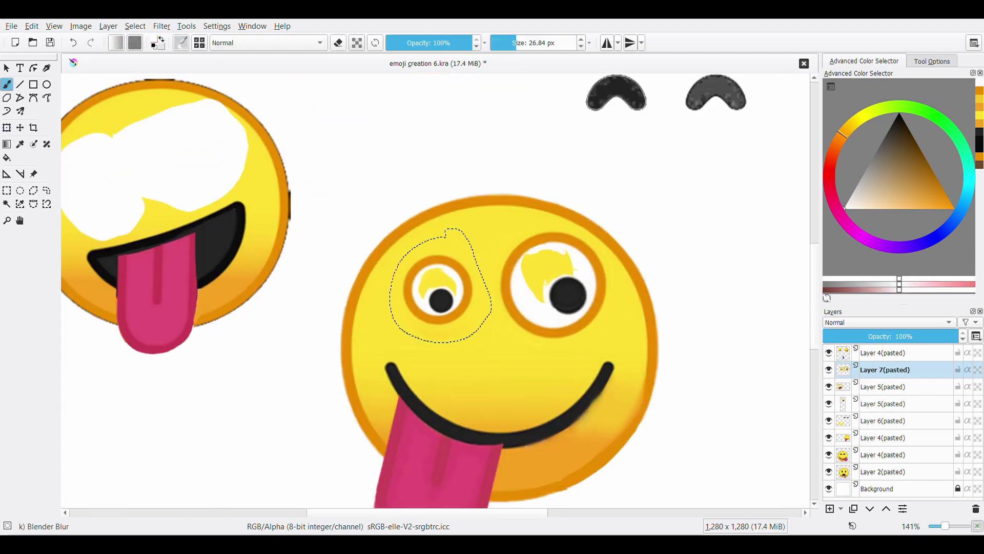
key(slash)
key(ctrl+shift+d)
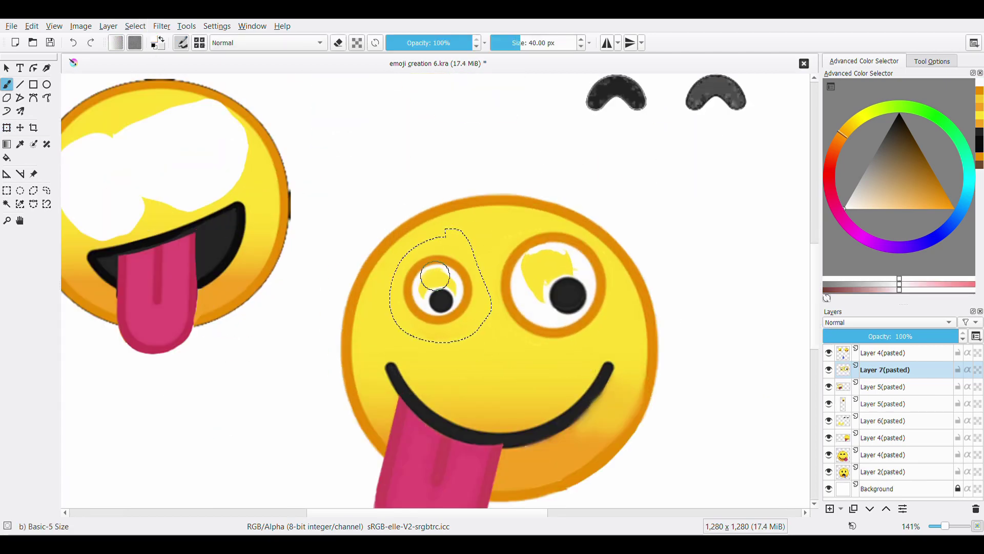
drag(433, 275, 451, 274)
key(ctrl+shift+a)
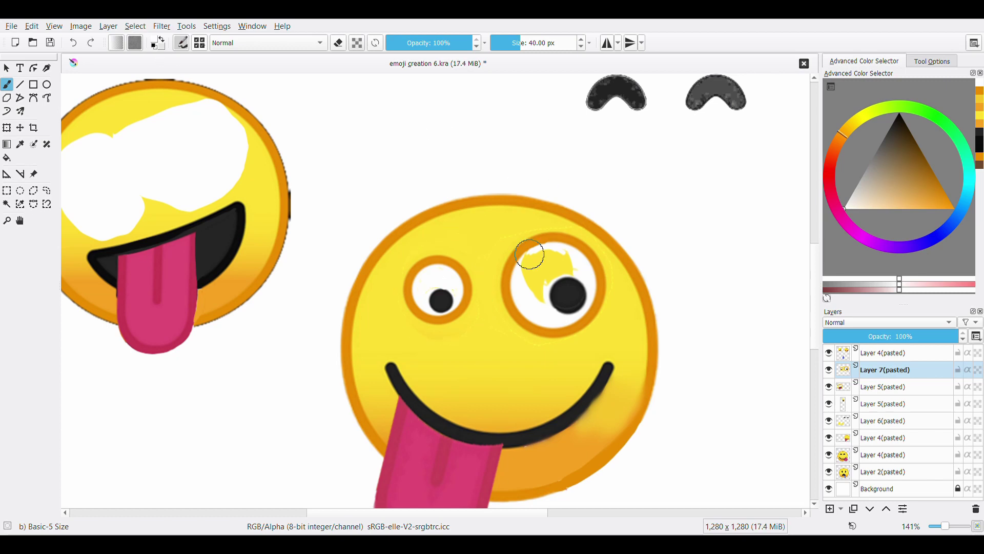
drag(529, 258, 545, 301)
key(d)
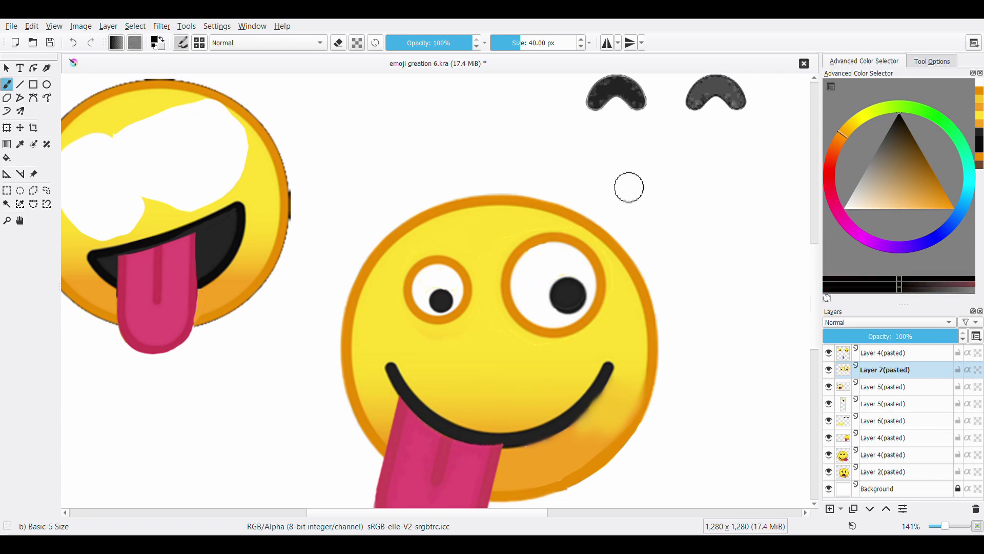
scroll(563, 282, down, 3)
drag(484, 343, 509, 344)
ctrl+click(491, 345)
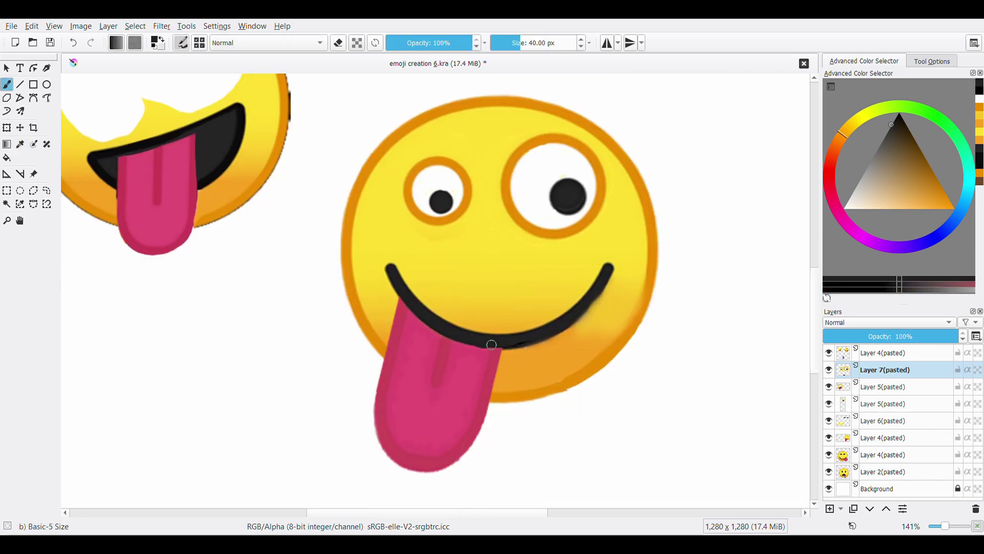
key(ctrl+t)
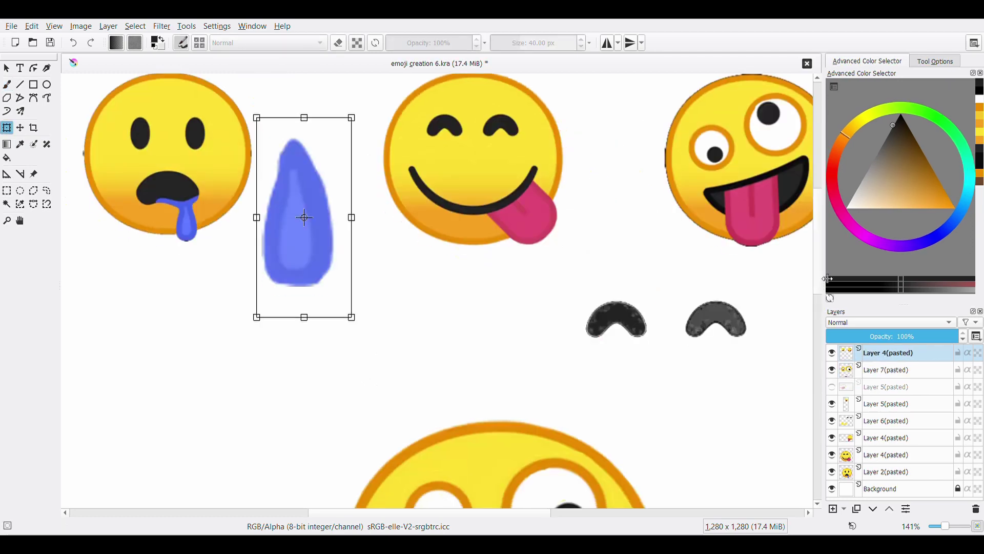
key(ctrl+shift+0)
drag(391, 307, 400, 353)
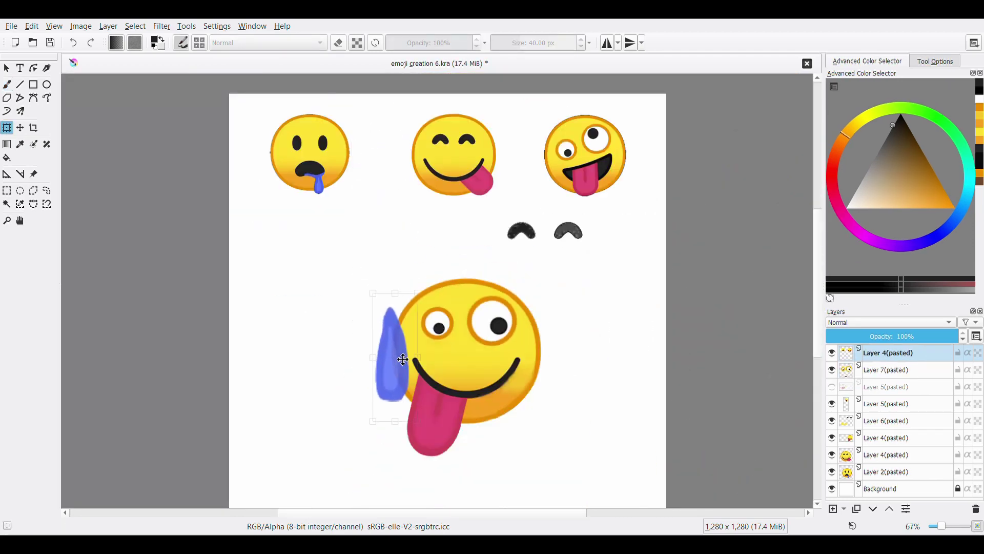
click(379, 385)
key(Escape)
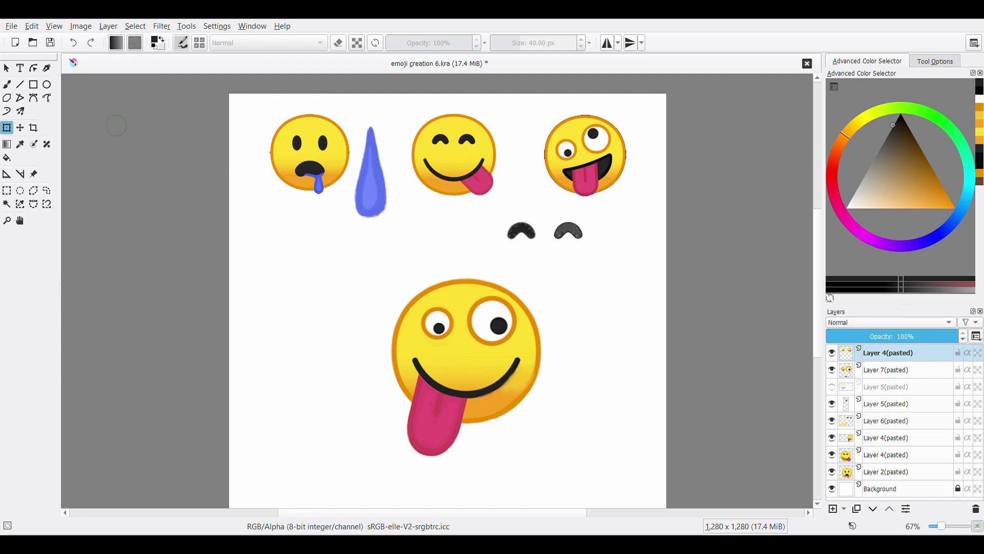
- Place the blue drop beside the large face and move the mustache next to it
mouse_move(379, 169)
mouse_down()
mouse_move(394, 326)
mouse_move(387, 361)
mouse_up()
key(Return)
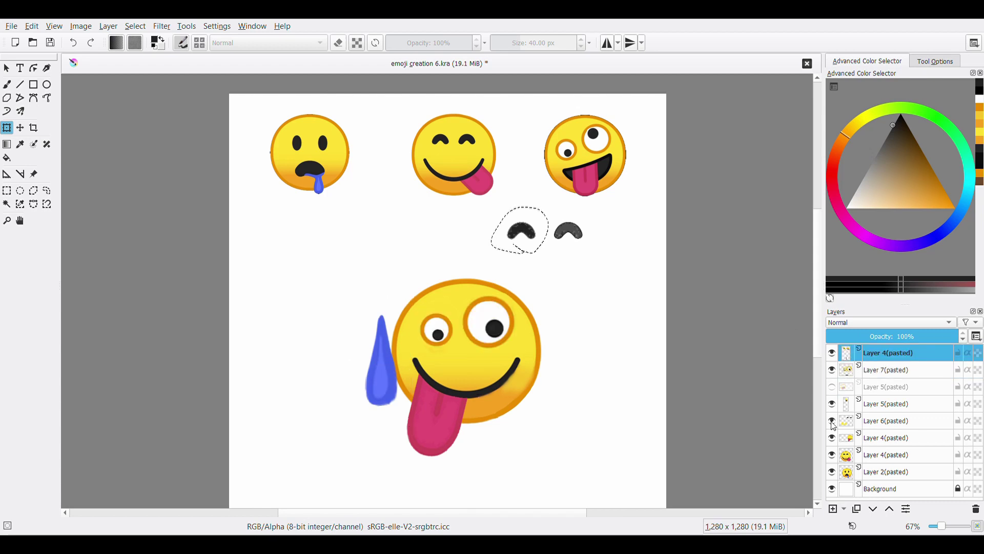
click(843, 422)
mouse_move(521, 232)
mouse_down()
mouse_move(330, 390)
mouse_move(406, 421)
mouse_move(578, 415)
mouse_up()
key(Return)
- Stretch and bend the mustache into a long arc and paint it orange
drag(598, 382, 508, 461)
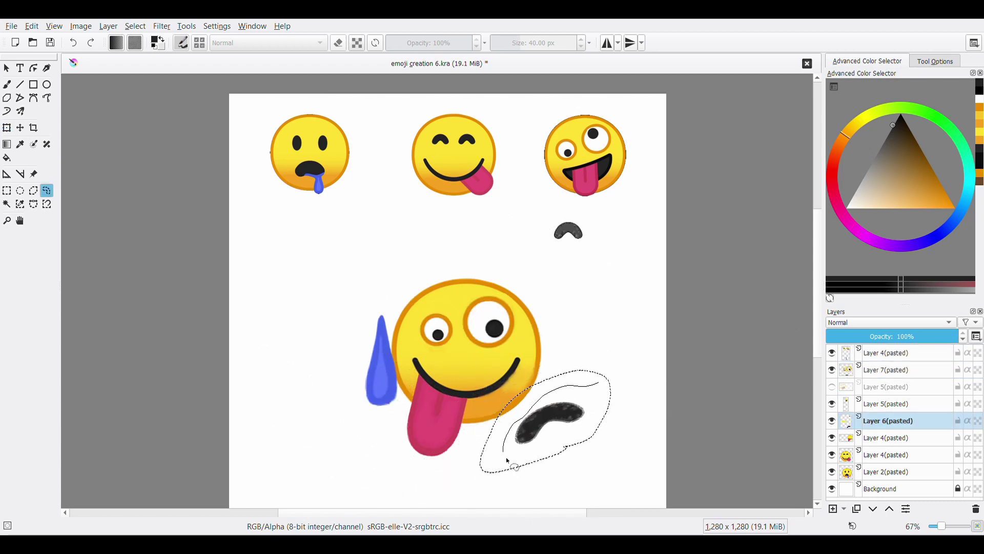
key(ctrl+t)
mouse_move(548, 426)
mouse_down()
mouse_move(527, 439)
mouse_move(567, 427)
mouse_up()
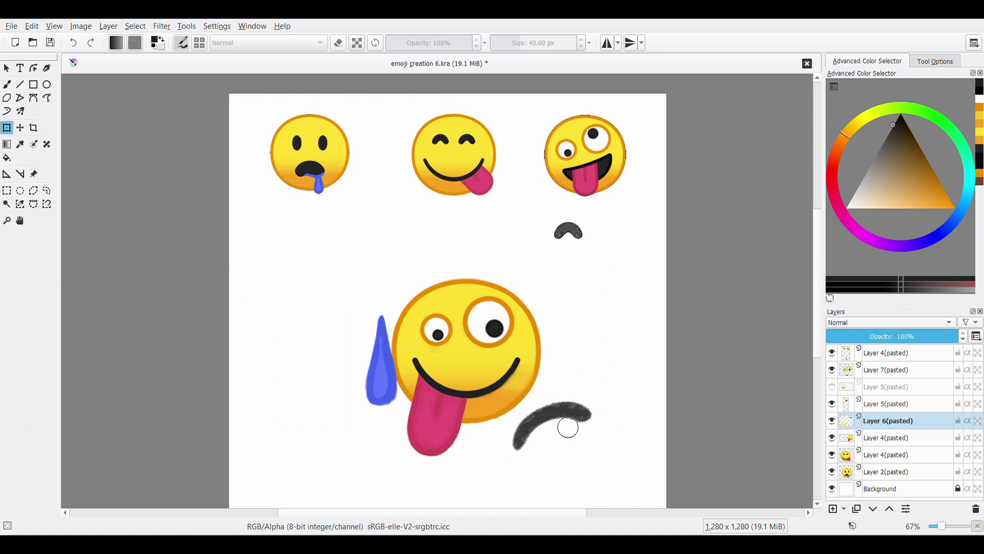
click(8, 83)
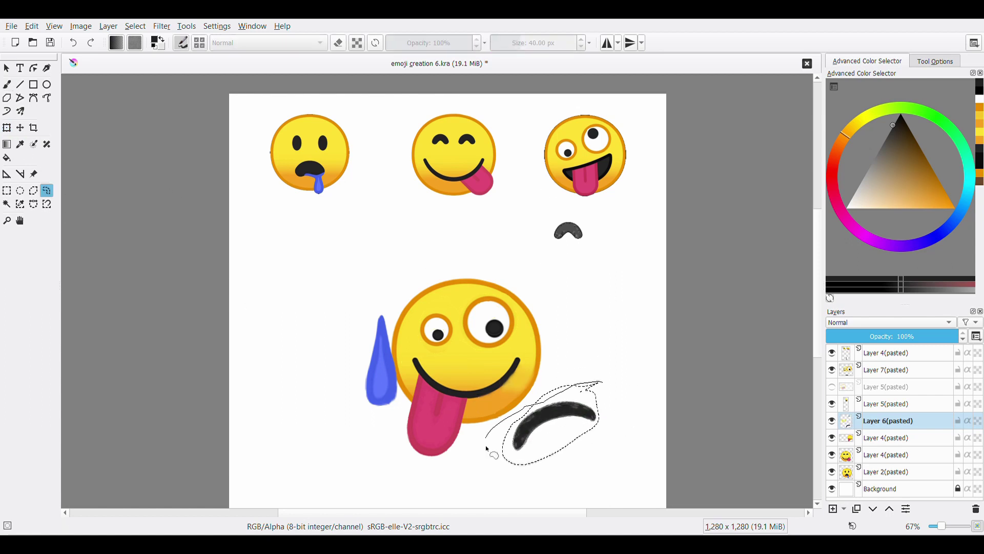
ctrl+click(462, 285)
drag(584, 412, 517, 440)
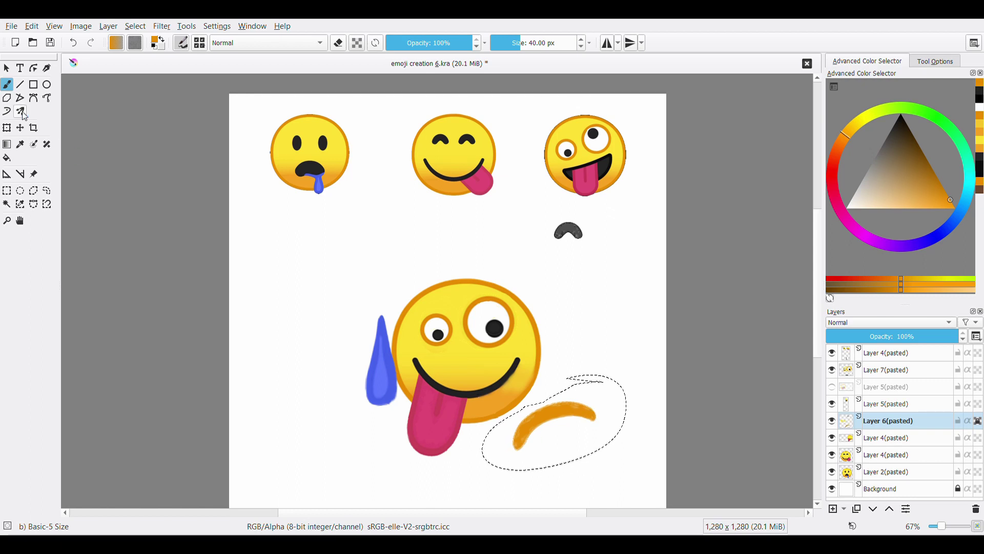
- Erase the orange arc's bottom ends to shape it into an arm
key(ctrl+t)
drag(631, 415, 626, 429)
key(Escape)
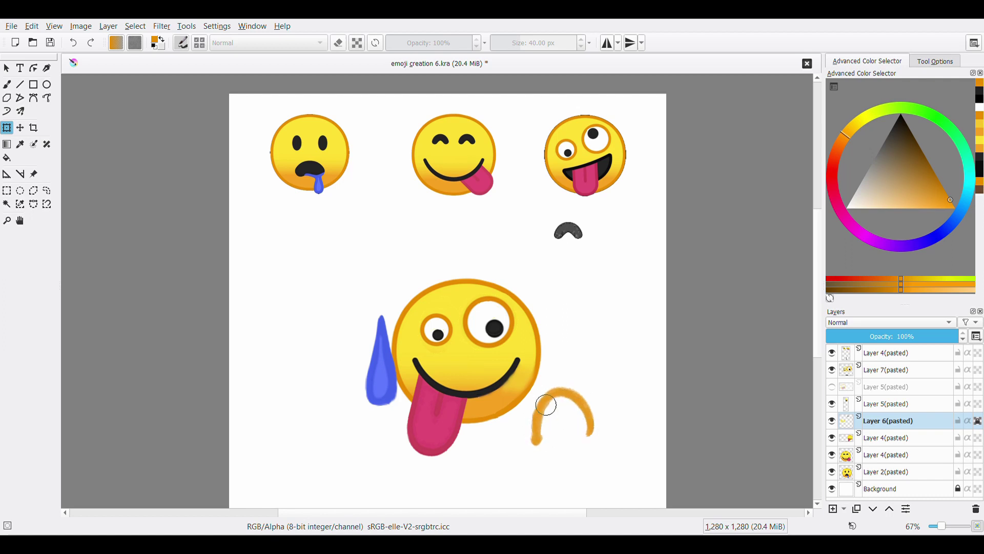
key(b)
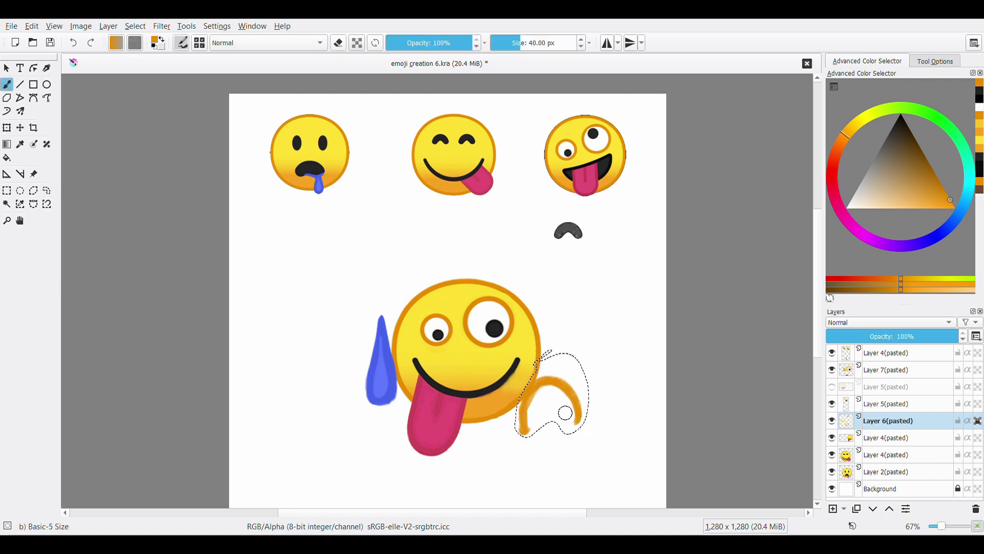
mouse_move(560, 421)
mouse_down()
mouse_move(531, 404)
mouse_move(522, 417)
mouse_move(382, 397)
mouse_up()
- Duplicate the orange arm onto the face's left side
key(ctrl+v)
key(ctrl+t)
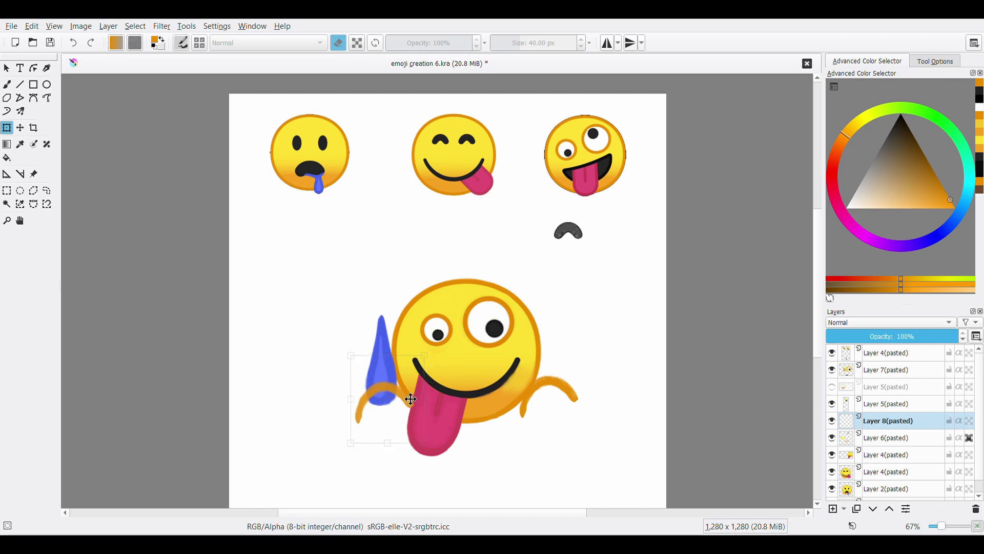
key(Return)
key(ctrl+shift+a)
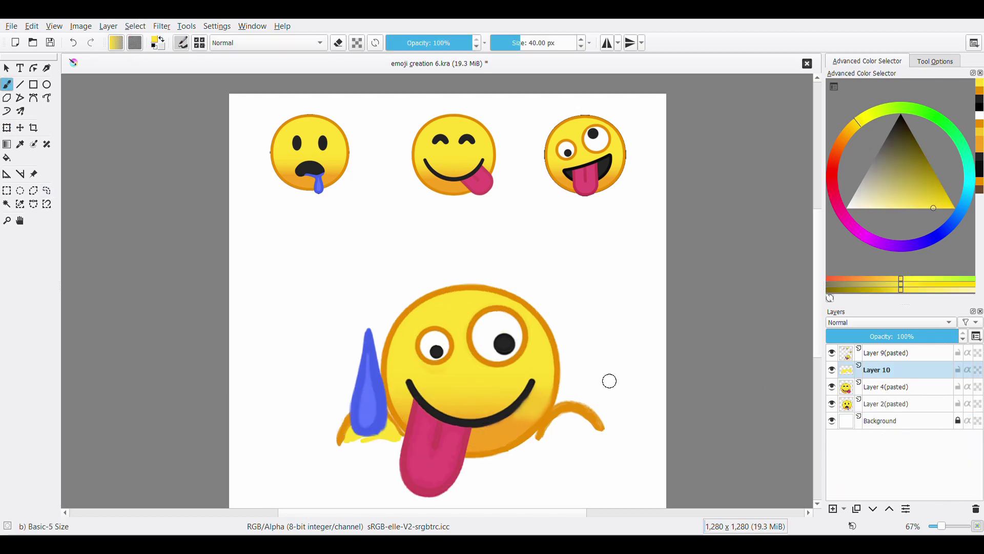
- Paint yellow inside the right orange arm and save emoji creation 6.kra
drag(549, 433, 582, 429)
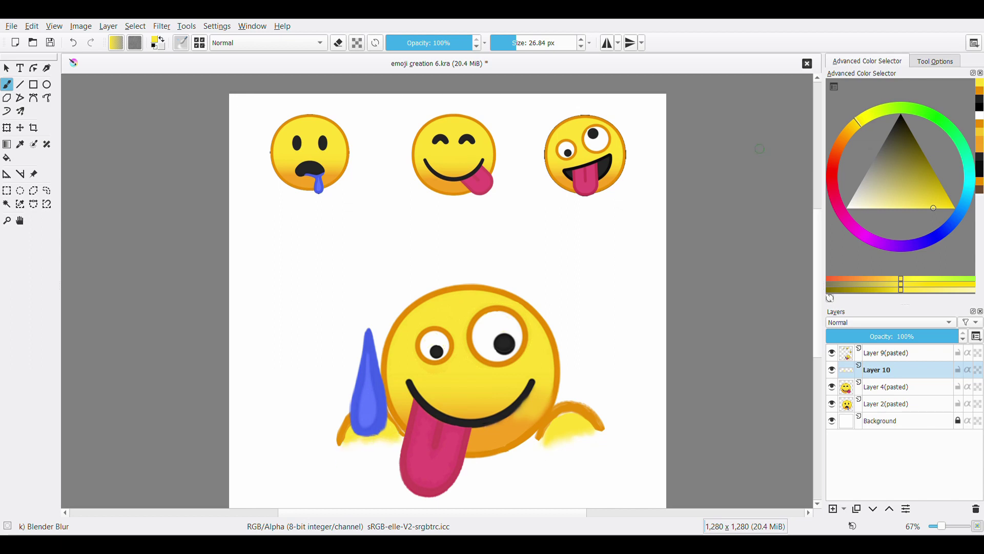
key(ctrl+s)
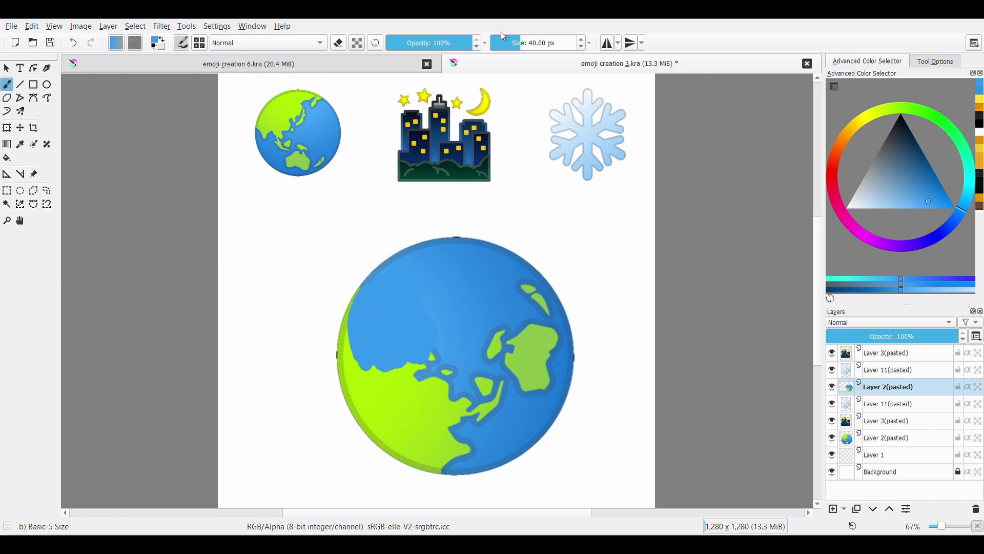
- Cover the big globe's green land with blue, undoing a trial blur of the lower edge
drag(504, 36, 513, 37)
drag(348, 297, 451, 410)
drag(358, 384, 461, 456)
mouse_move(477, 420)
mouse_down()
mouse_move(519, 285)
mouse_move(529, 414)
mouse_up()
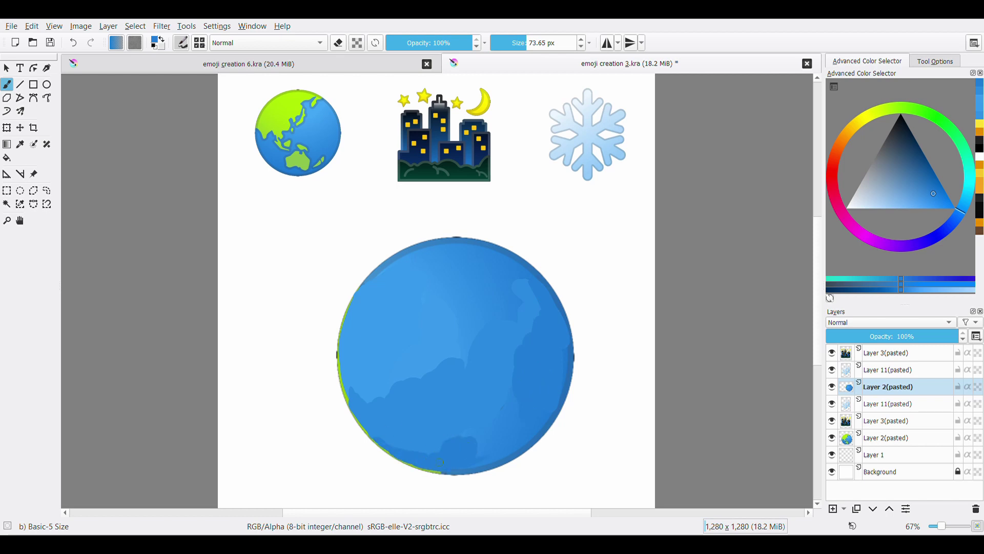
key(slash)
drag(440, 461, 535, 440)
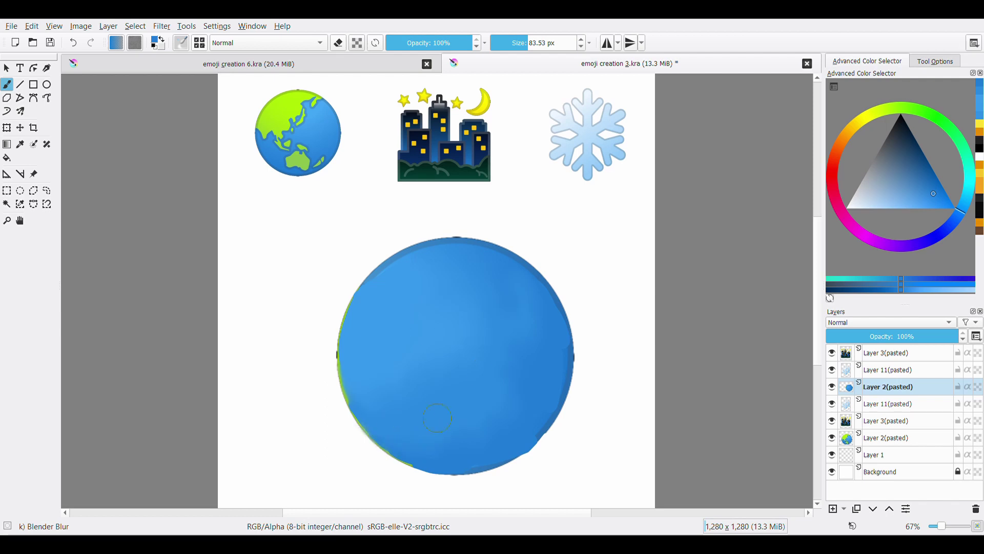
key(ctrl+z)
- Move and enlarge the night-city copy onto the globe, placing it beneath the blue globe
click(889, 352)
click(7, 128)
mouse_move(467, 171)
mouse_down()
mouse_move(447, 380)
mouse_move(528, 472)
mouse_up()
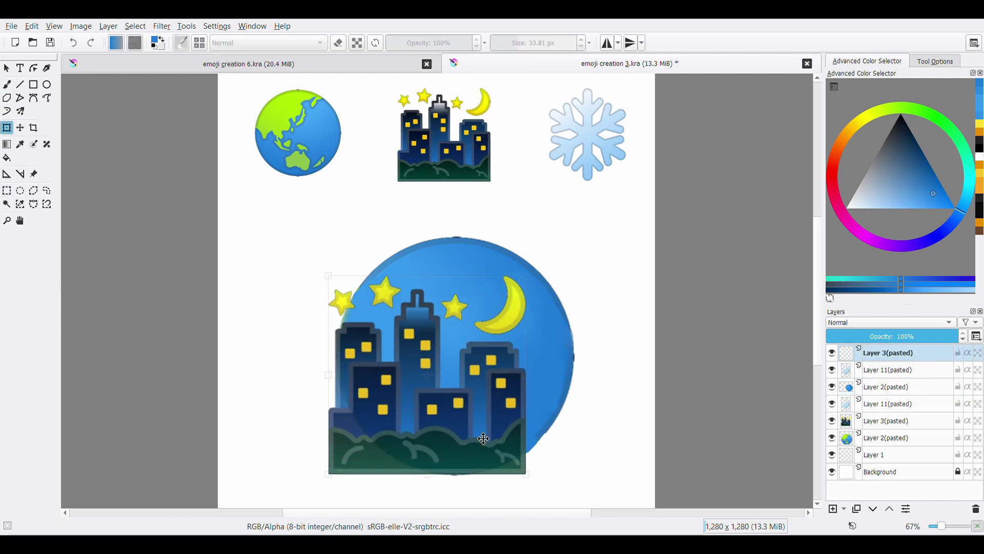
drag(422, 377, 398, 370)
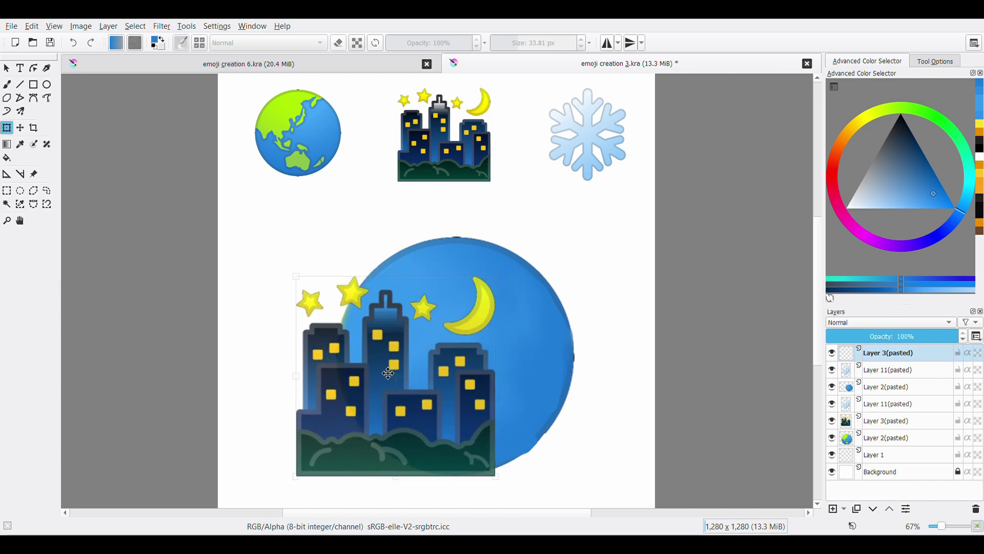
key(Return)
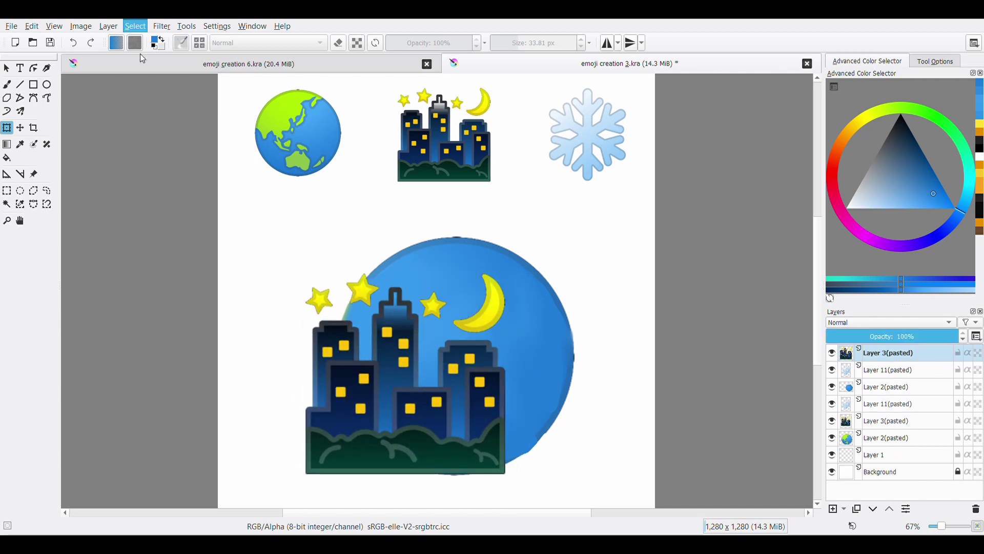
key(ctrl+v)
mouse_move(420, 405)
mouse_down()
mouse_move(613, 421)
mouse_move(557, 370)
mouse_up()
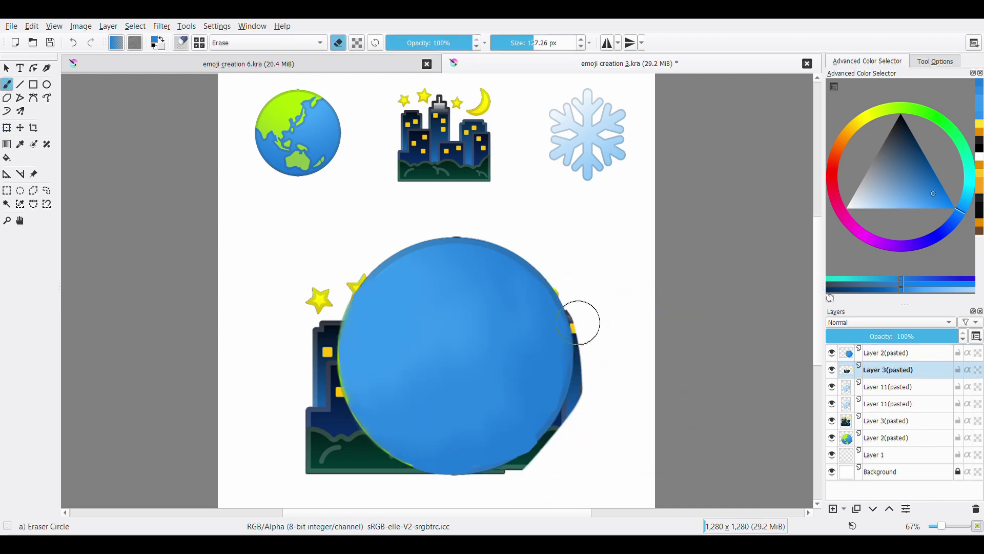
- Erase the city parts and blue hill outline that stick out past the globe's edge
mouse_move(578, 322)
mouse_down()
mouse_move(299, 418)
mouse_move(507, 466)
mouse_move(570, 354)
mouse_move(573, 312)
mouse_up()
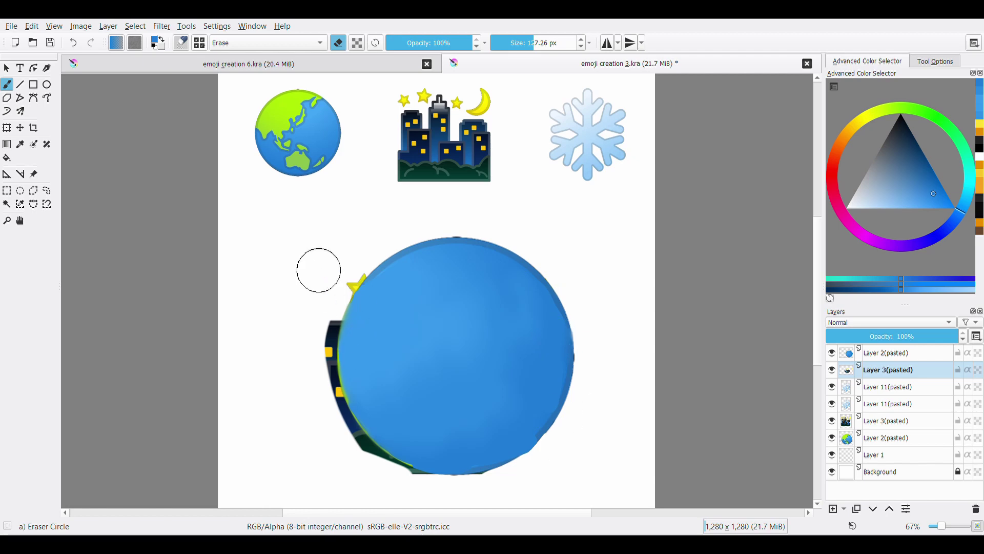
drag(339, 318, 472, 500)
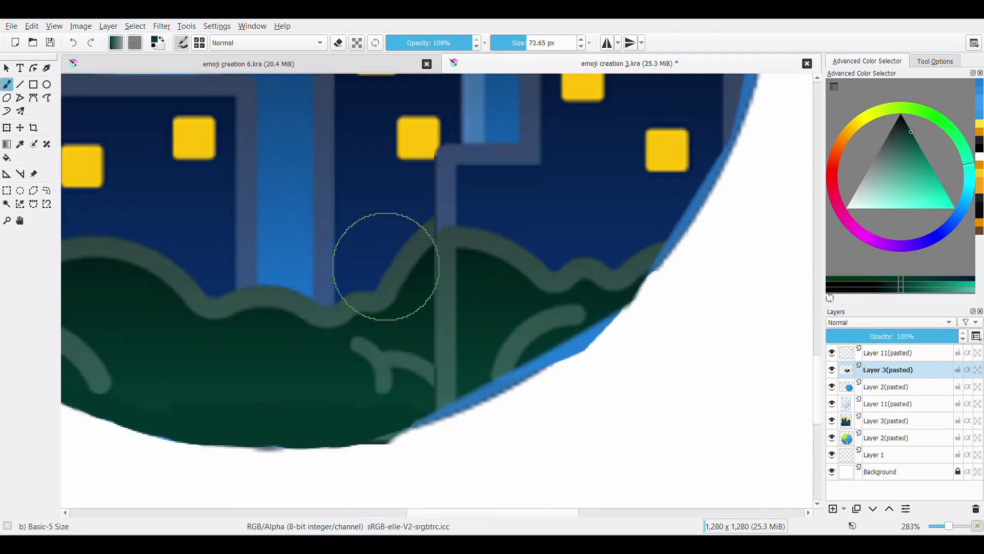
drag(480, 390, 610, 315)
drag(386, 417, 611, 318)
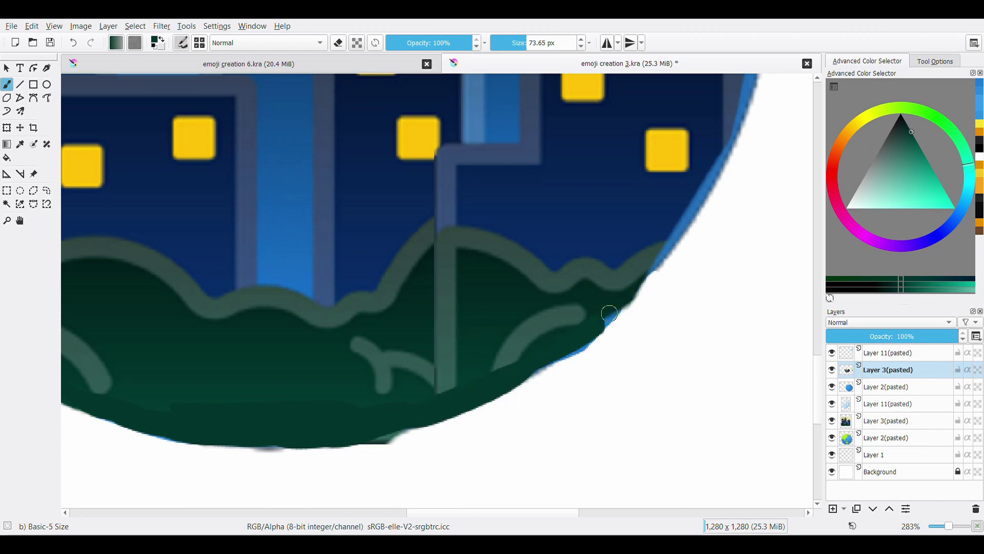
drag(463, 405, 590, 328)
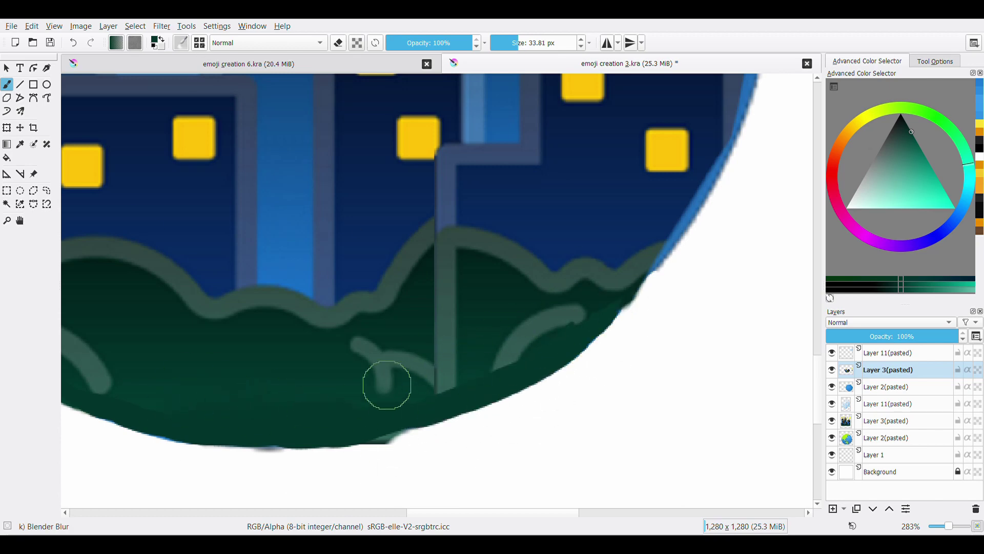
drag(528, 348, 389, 385)
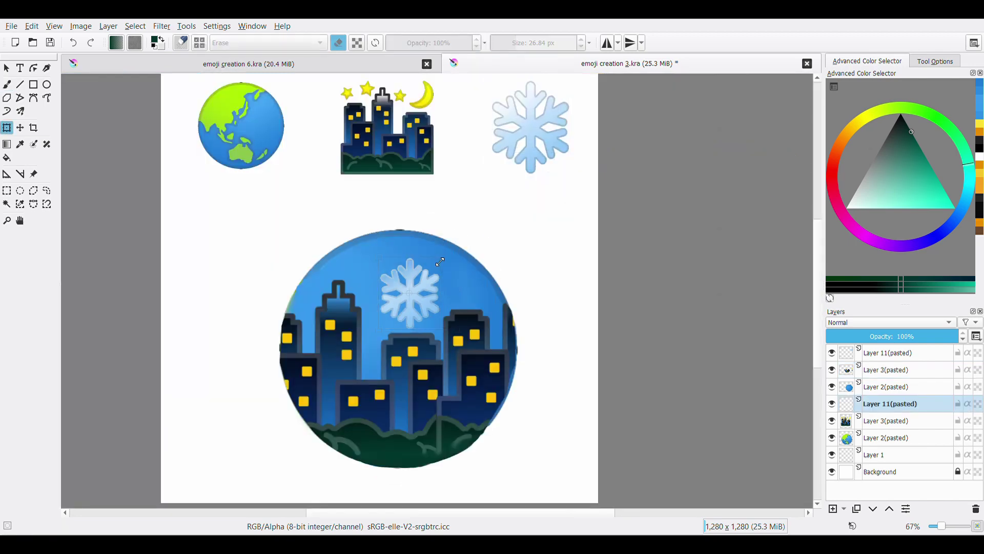
- Shrink the snowflake into the upper-right sky and paste resized copies into the upper-left sky
drag(440, 261, 467, 268)
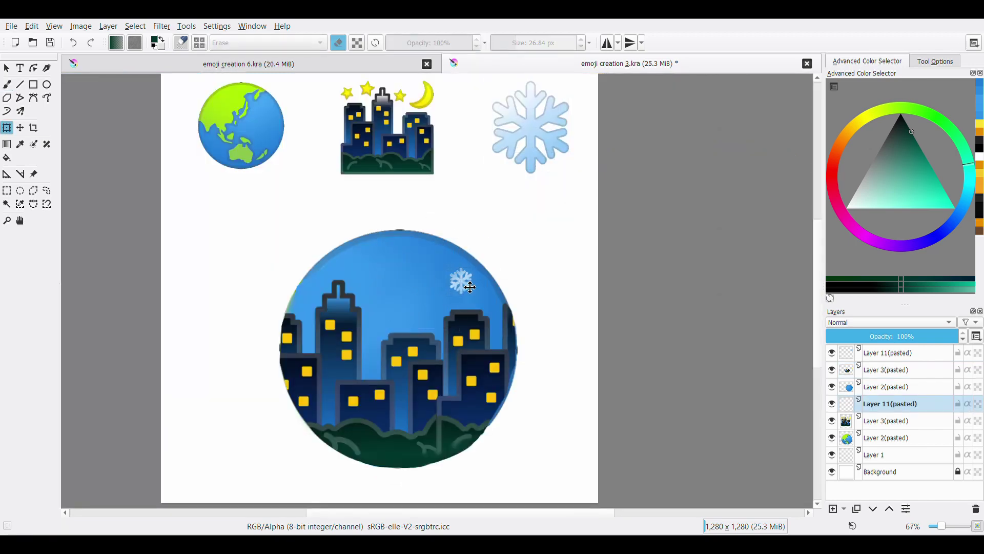
drag(892, 403, 911, 378)
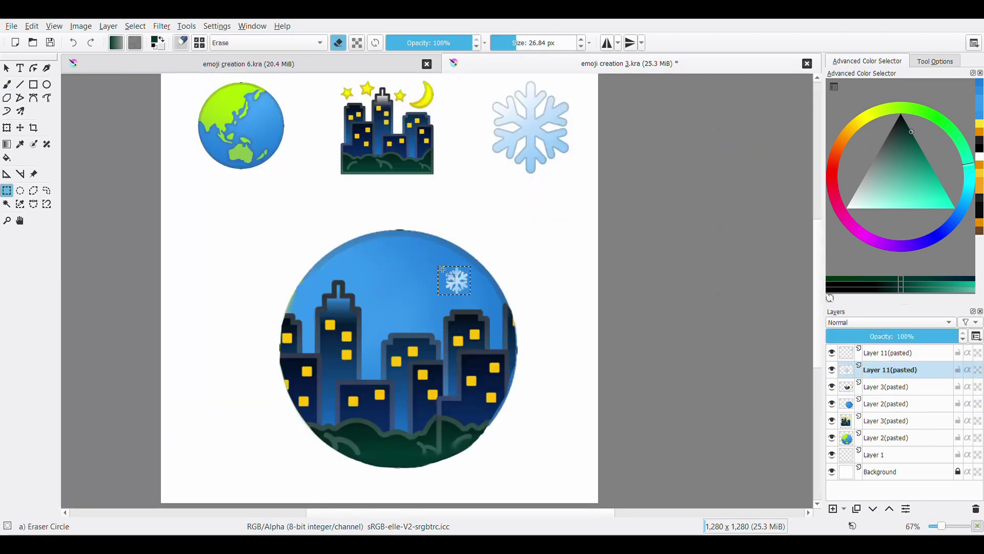
key(ctrl+v)
key(ctrl+v)
key(ctrl+t)
mouse_move(476, 290)
mouse_down()
mouse_move(377, 273)
mouse_move(391, 316)
mouse_up()
key(Return)
key(ctrl+v)
key(ctrl+v)
key(ctrl+t)
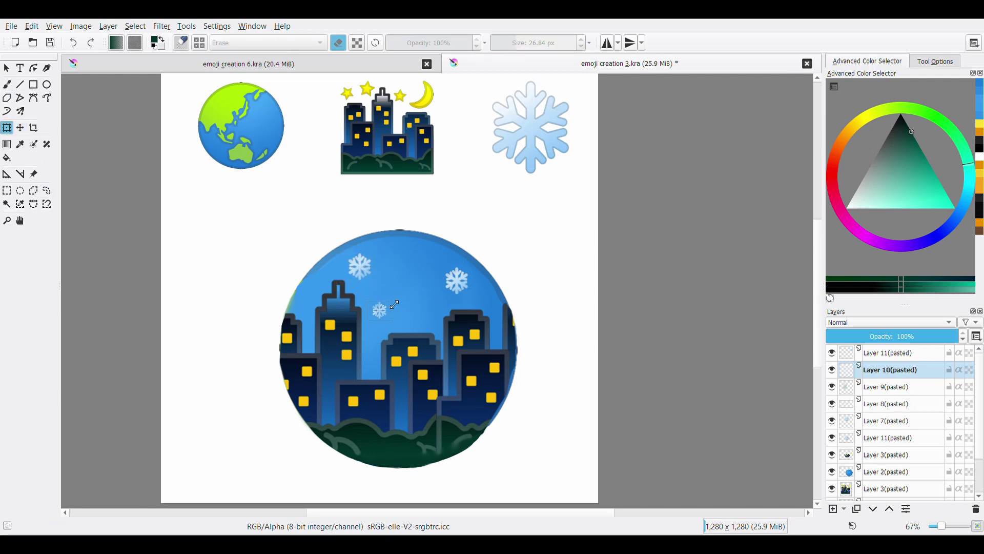
key(Return)
- Paste and shrink more snowflake copies, scattering them across the globe's sky
key(ctrl+v)
key(ctrl+t)
key(Return)
key(ctrl+v)
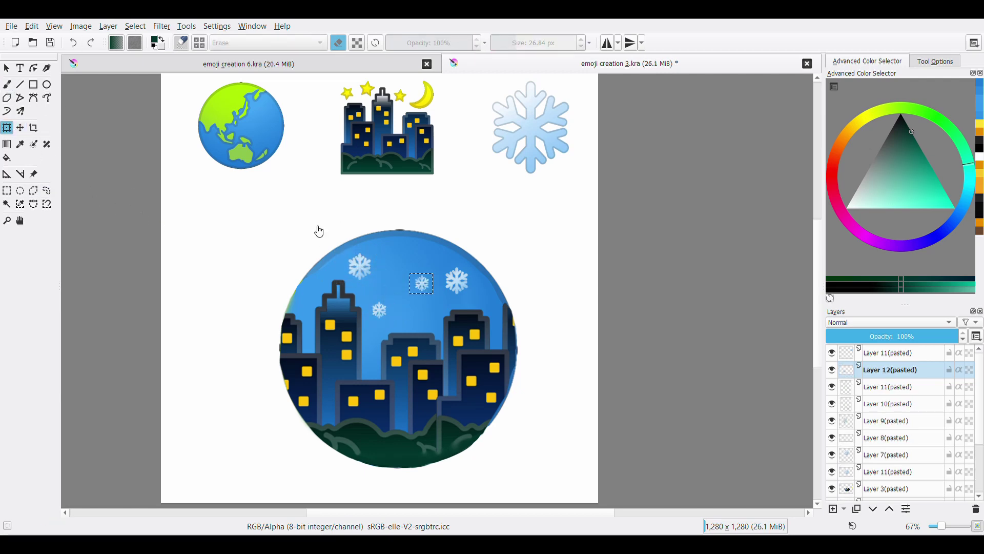
key(ctrl+v)
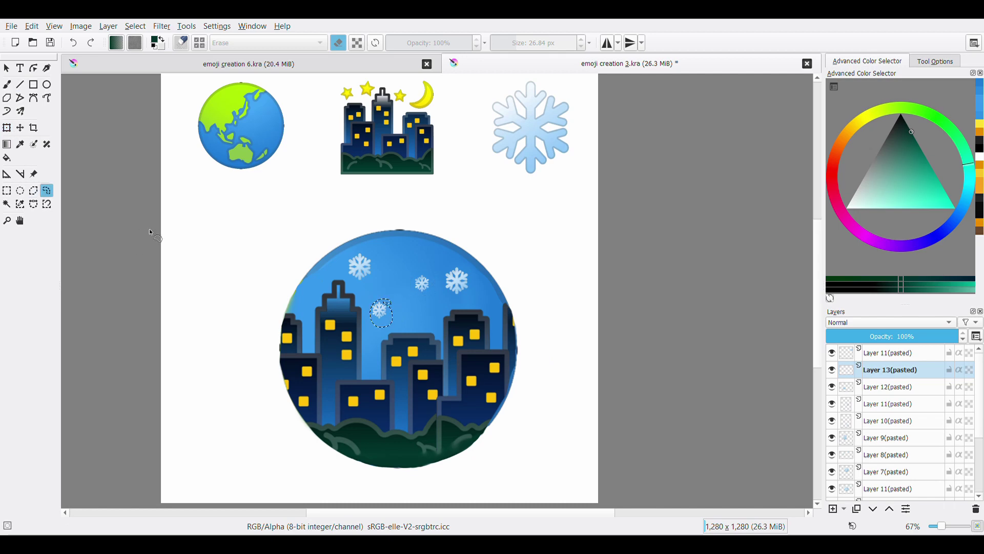
key(ctrl+alt+v)
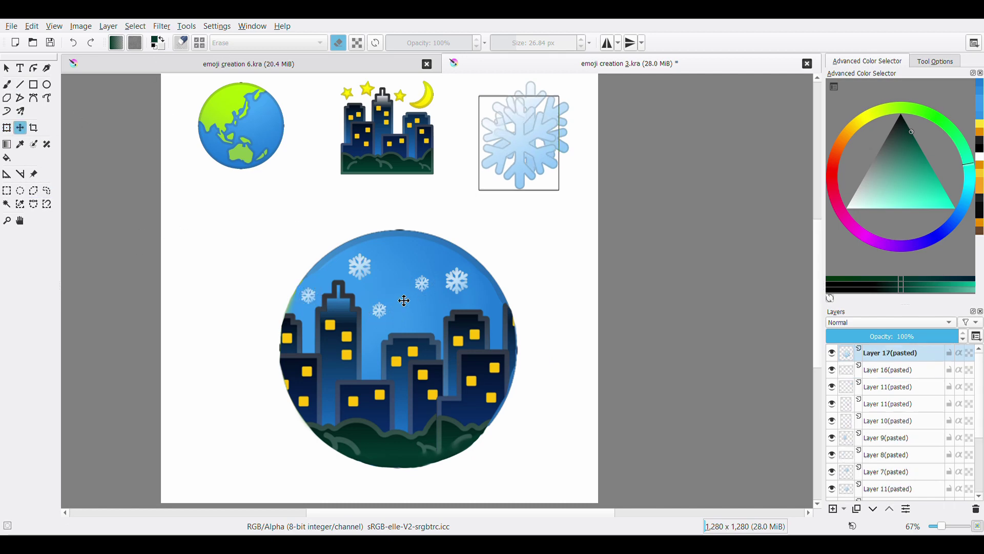
key(ctrl+v)
key(ctrl+t)
scroll(390, 280, down, 2)
scroll(389, 280, up, 4)
mouse_move(389, 280)
mouse_down()
mouse_move(378, 241)
mouse_move(371, 251)
mouse_up()
key(Return)
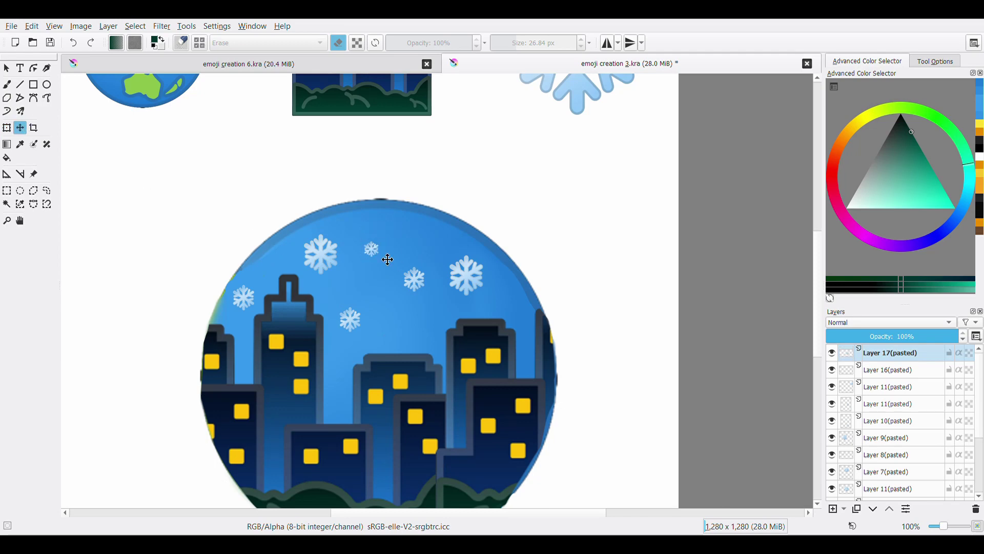
key(ctrl+v)
key(ctrl+t)
mouse_move(566, 145)
mouse_down()
mouse_move(490, 236)
mouse_move(430, 342)
mouse_up()
- Lasso-copy the moon from the city emoji, shrink it, and layer it above the snowflakes
scroll(369, 287, up, 5)
click(47, 190)
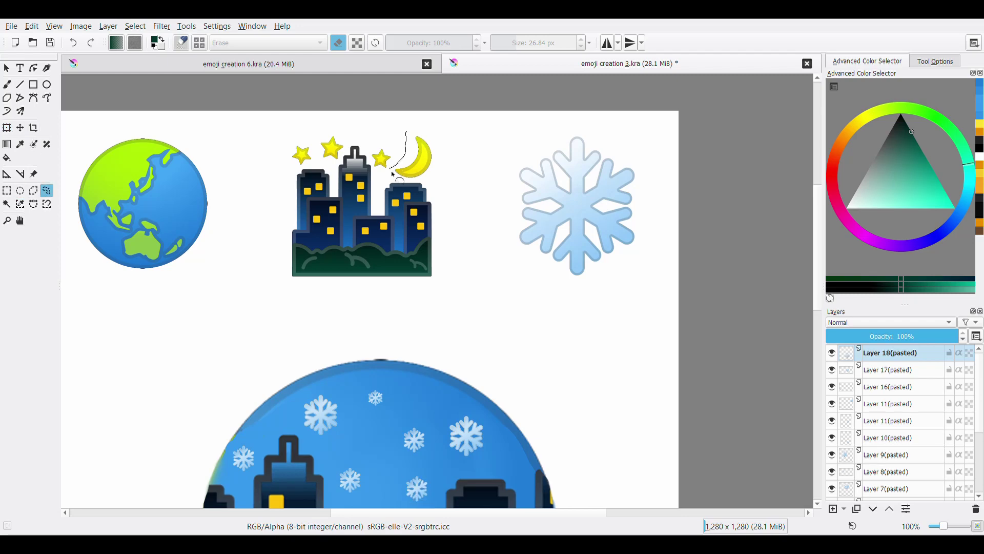
drag(396, 173, 394, 172)
scroll(875, 448, down, 3)
click(875, 447)
key(ctrl+c)
key(ctrl+v)
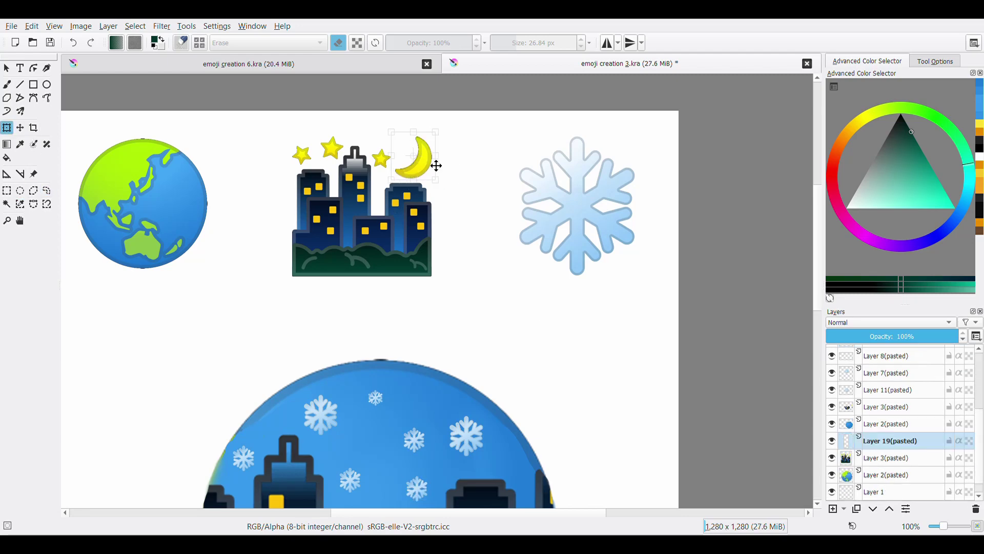
scroll(432, 162, down, 3)
key(ctrl+t)
scroll(555, 274, up, 2)
drag(555, 228, 555, 274)
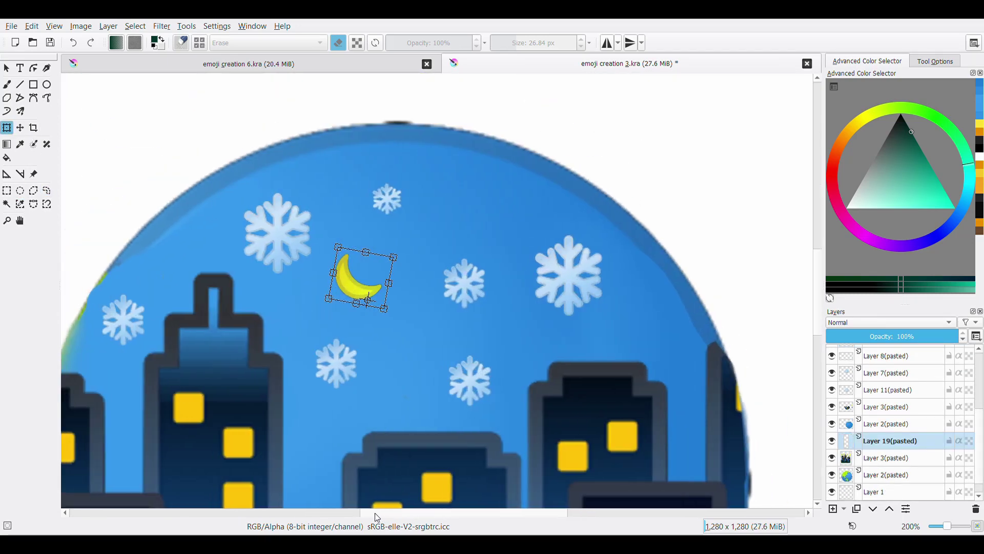
key(Return)
scroll(492, 289, up, 3)
drag(890, 440, 966, 359)
- Lighten the moon with pale yellow soft-airbrush highlights to give it a glow
click(861, 120)
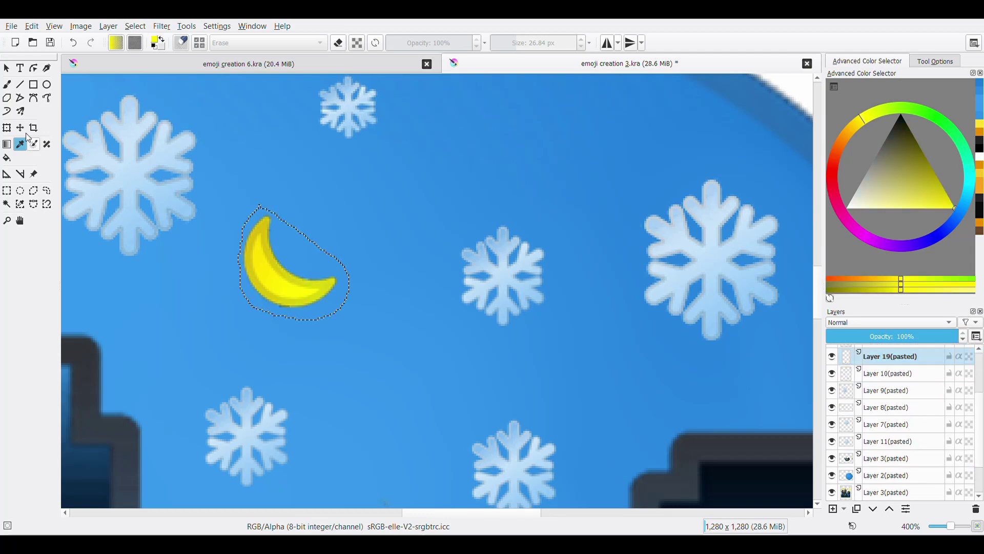
key(b)
click(868, 208)
mouse_move(300, 241)
mouse_down()
mouse_move(267, 256)
mouse_move(288, 275)
mouse_move(266, 241)
mouse_move(288, 227)
mouse_move(315, 231)
mouse_up()
key(ctrl+shift+a)
- Paint soft cloud haze in the sky, save, and merge the globe's layers
scroll(358, 257, down, 5)
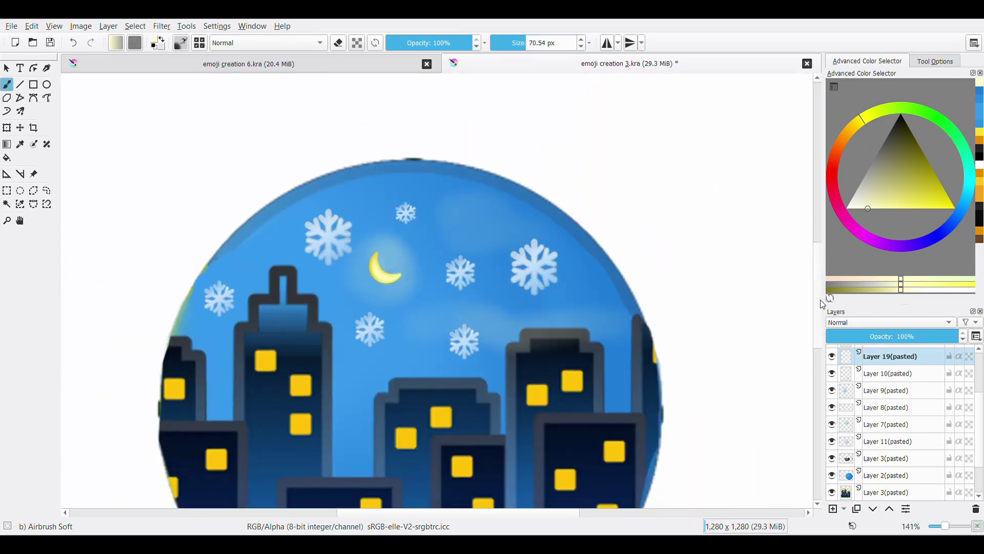
scroll(448, 227, down, 5)
mouse_move(549, 362)
mouse_down()
mouse_move(256, 149)
mouse_move(350, 122)
mouse_up()
scroll(354, 149, down, 1)
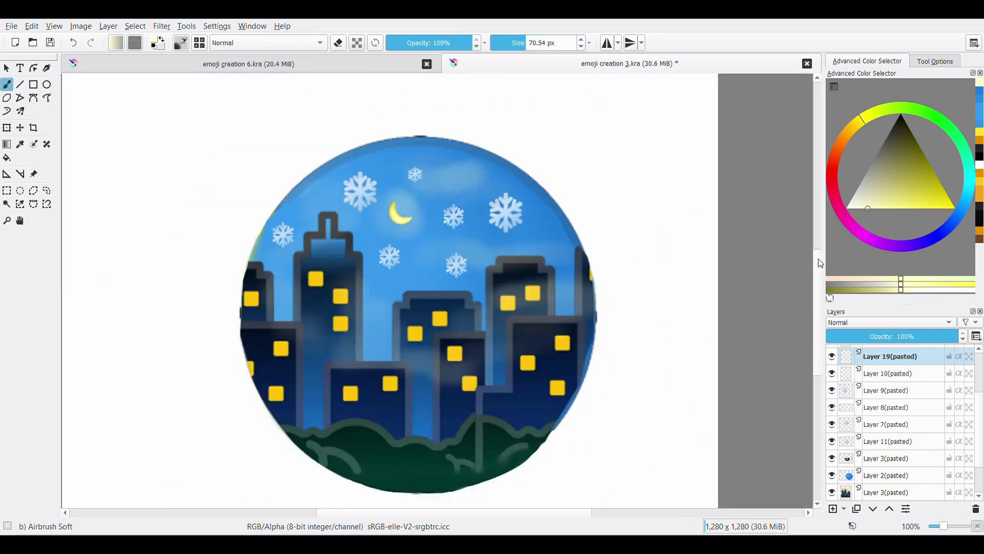
key(ctrl+s)
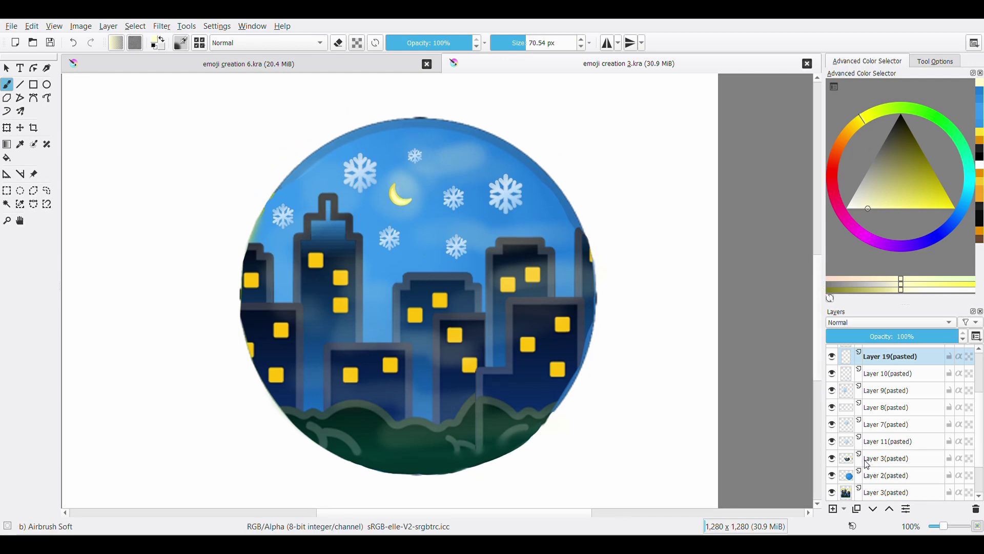
scroll(410, 246, down, 2)
click(20, 220)
scroll(451, 209, up, 1)
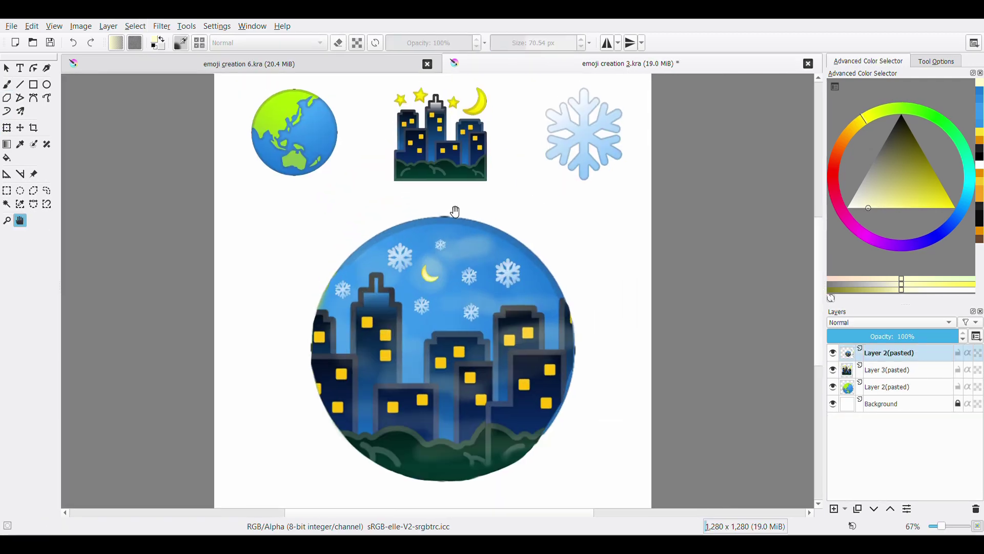
key(b)
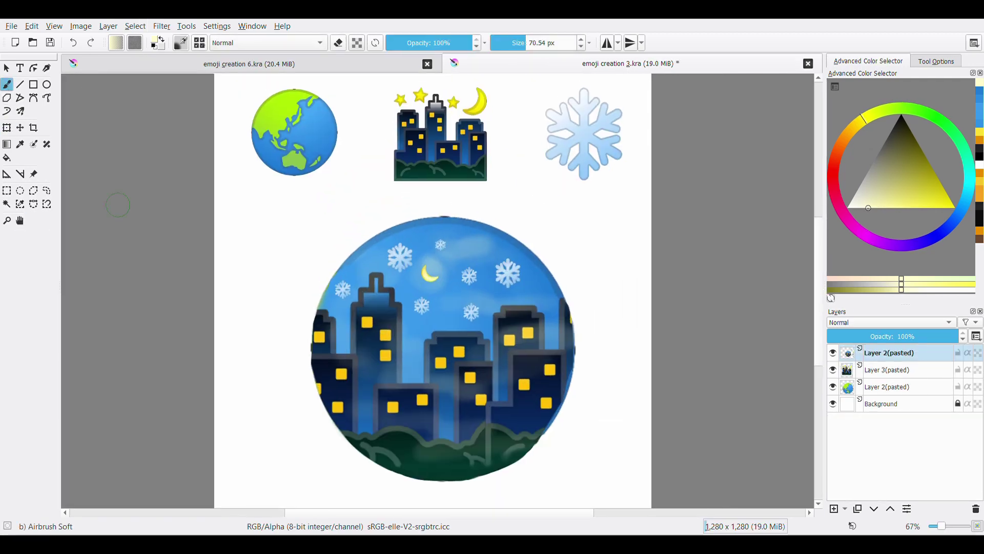